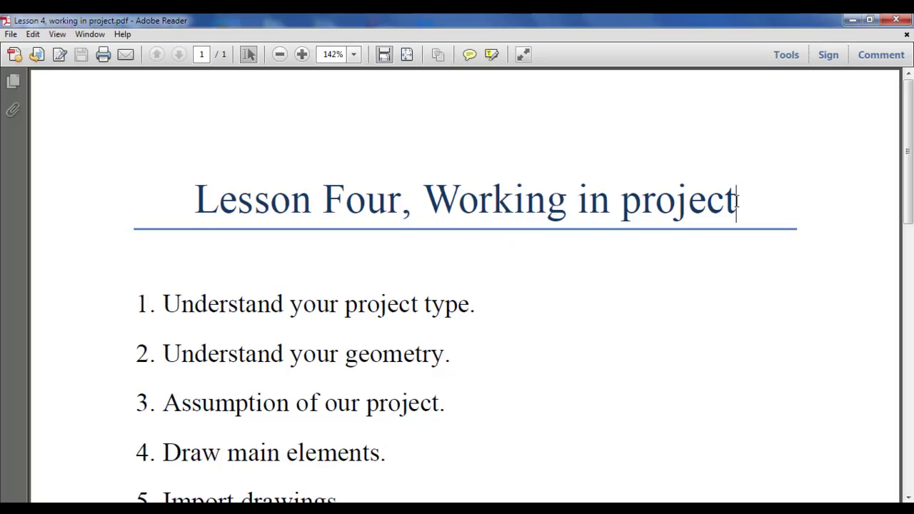
Review the lesson title "Working in project" and the first outline item about understanding the project type.
drag(735, 203, 423, 202)
click(486, 206)
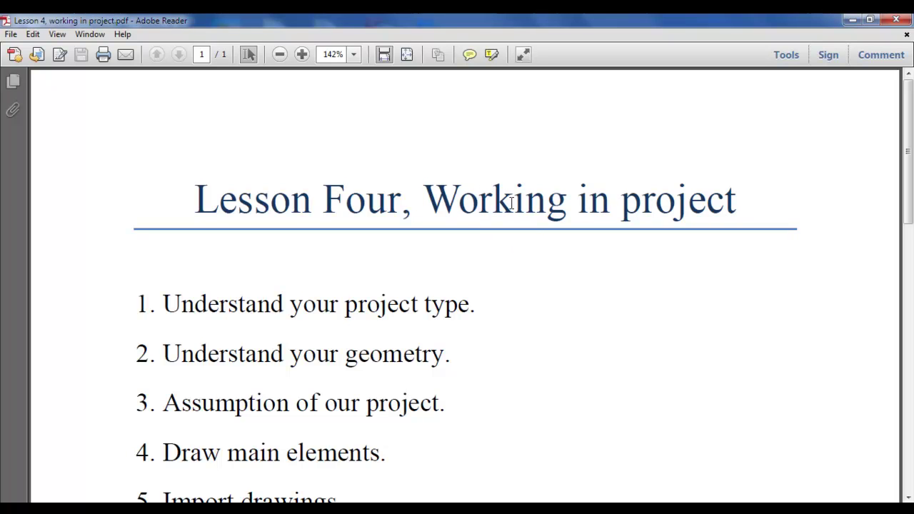
drag(726, 202, 620, 202)
click(619, 203)
scroll(610, 276, down, 2)
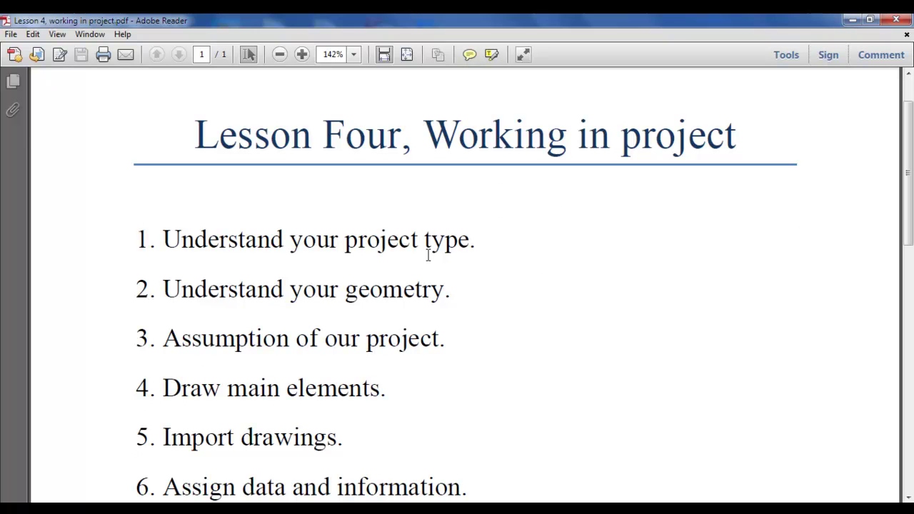
mouse_move(478, 239)
mouse_down()
mouse_move(164, 240)
mouse_move(205, 247)
mouse_move(405, 231)
mouse_move(478, 240)
mouse_up()
click(168, 239)
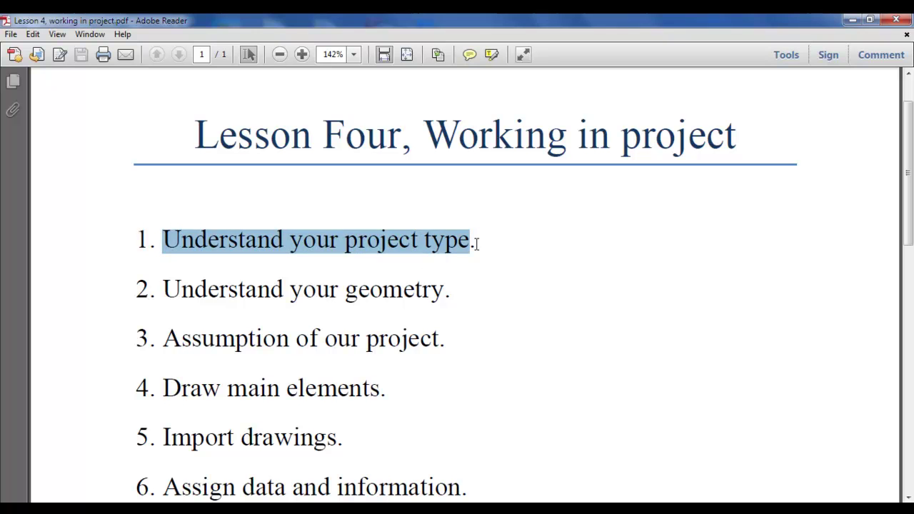
click(221, 242)
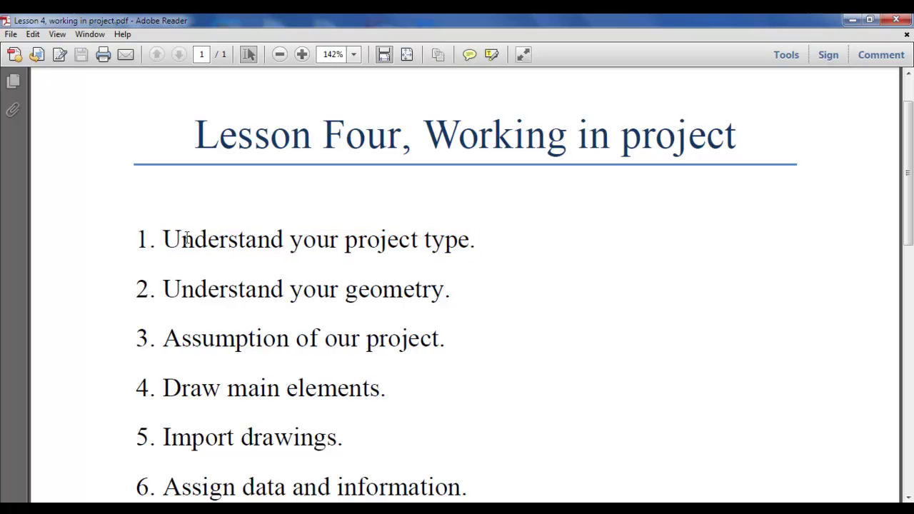
mouse_move(181, 241)
mouse_down()
mouse_move(476, 241)
mouse_move(182, 248)
mouse_up()
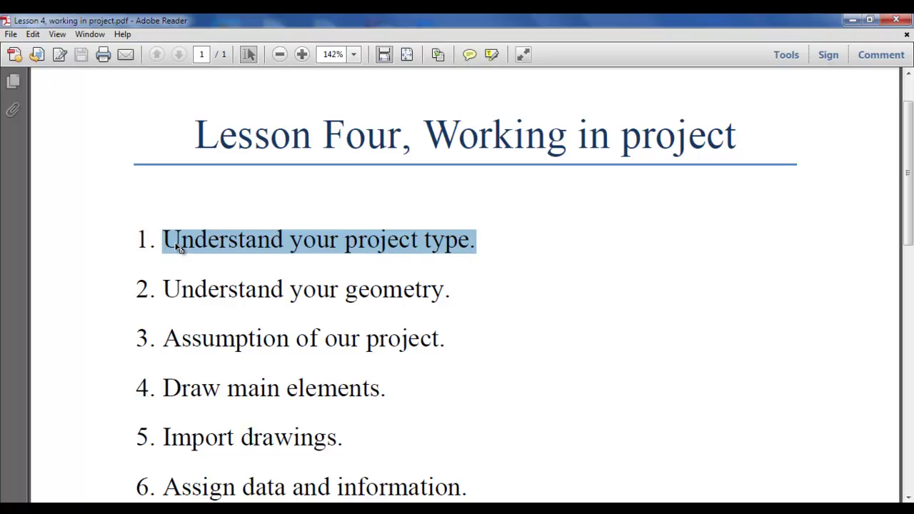
click(193, 243)
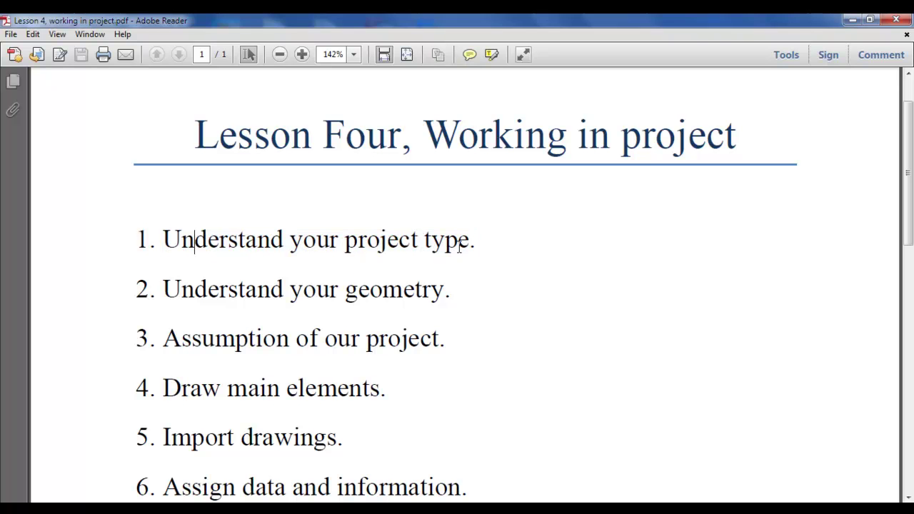
drag(476, 241, 373, 245)
scroll(449, 259, down, 1)
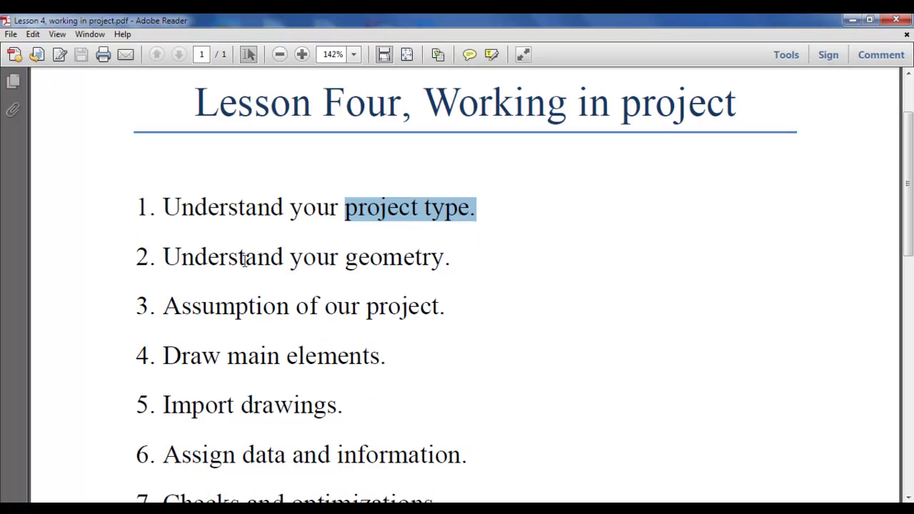
Examine the second outline item, highlighting its wording about understanding the geometry.
drag(162, 261, 443, 261)
click(404, 259)
scroll(405, 298, down, 1)
drag(446, 225, 382, 226)
click(370, 225)
drag(458, 227, 242, 234)
click(401, 225)
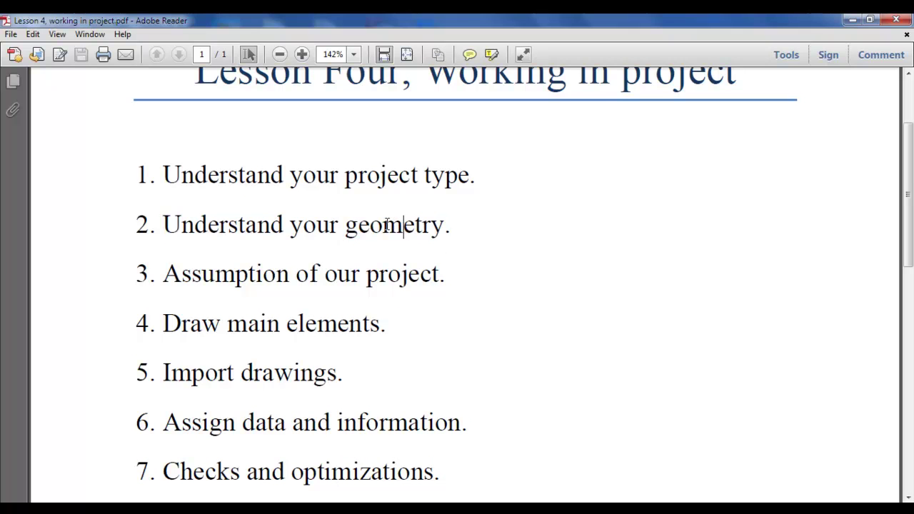
drag(347, 225, 204, 247)
click(447, 227)
click(345, 226)
scroll(412, 367, down, 1)
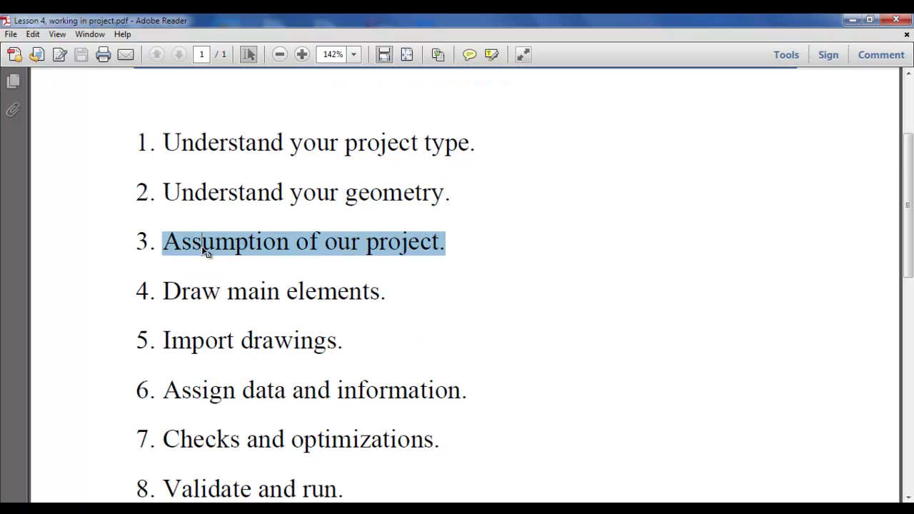
Examine the third outline item about the assumptions of the project, highlighting its text.
click(203, 244)
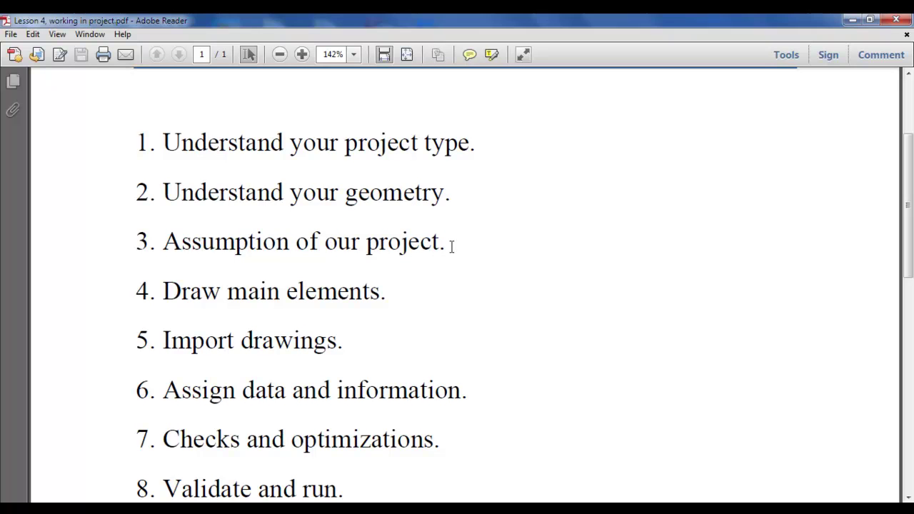
drag(458, 247, 262, 258)
click(229, 252)
drag(446, 243, 296, 247)
click(292, 246)
scroll(386, 336, down, 2)
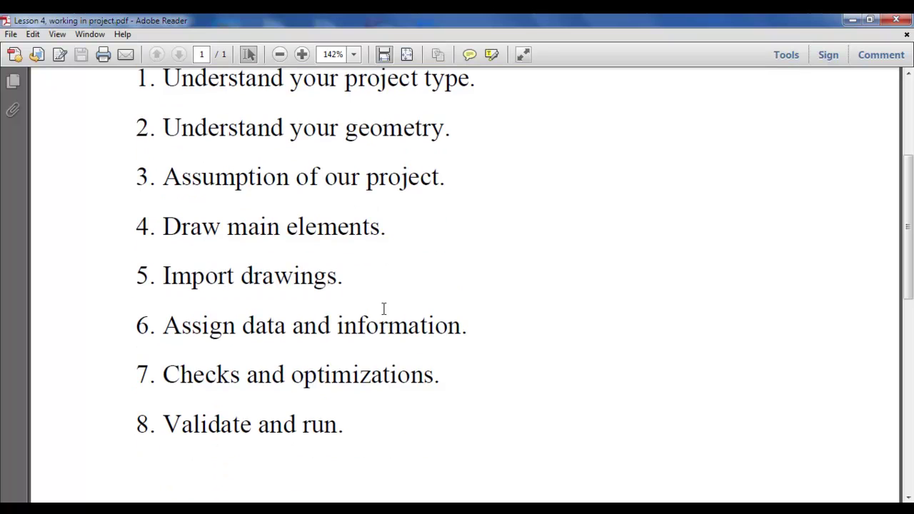
Review outline items four to seven, from drawing main elements to checks and optimizations.
drag(384, 237, 204, 236)
click(205, 236)
drag(350, 279, 236, 278)
scroll(370, 346, down, 1)
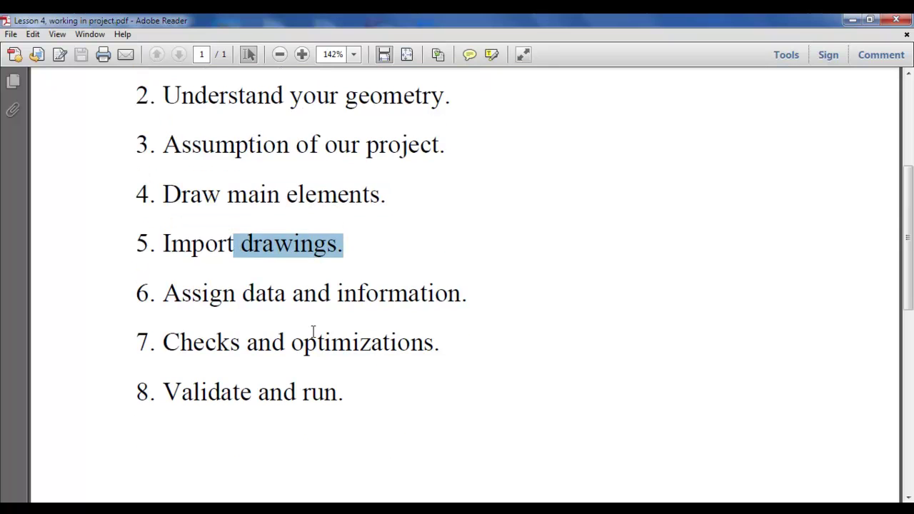
drag(459, 292, 357, 293)
click(338, 293)
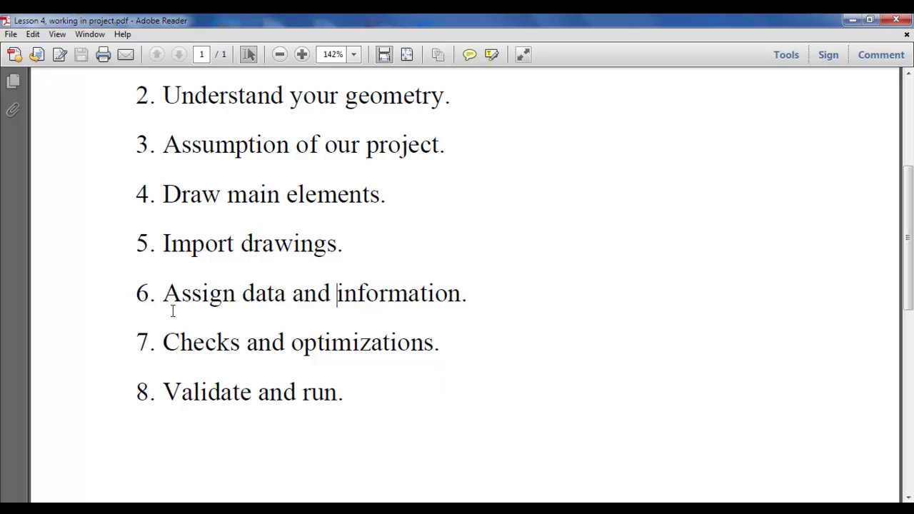
drag(163, 343, 433, 343)
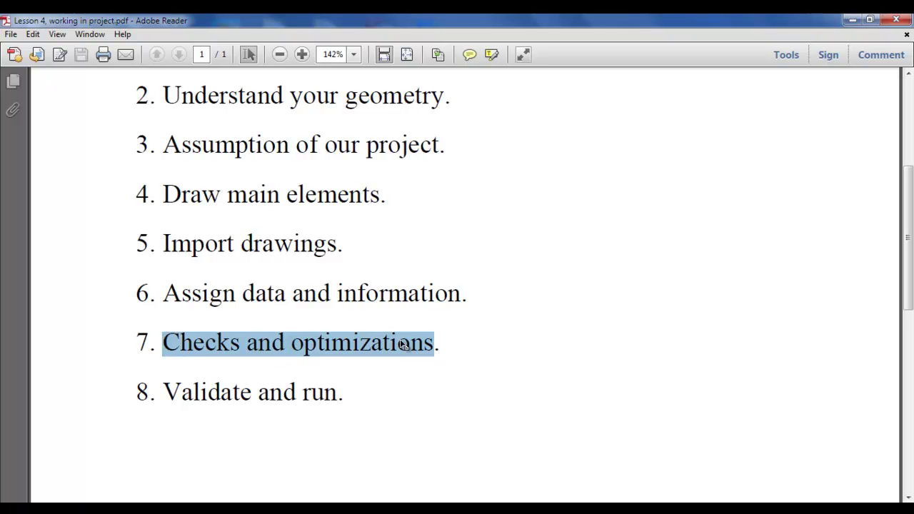
click(395, 340)
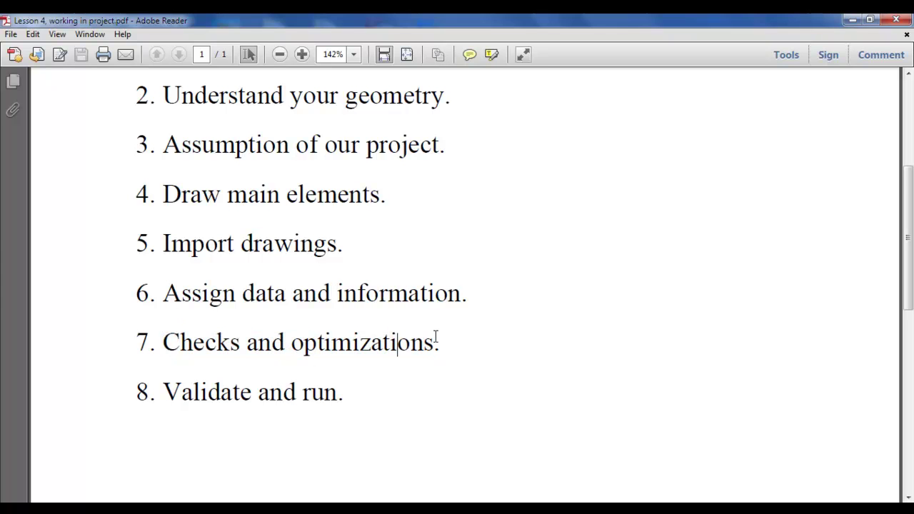
Examine the last outline item, "Validate and run", and return to the beginning of the lesson outline.
scroll(436, 337, down, 2)
drag(344, 327, 336, 327)
mouse_move(252, 327)
mouse_down()
mouse_move(190, 329)
mouse_move(252, 330)
mouse_up()
click(191, 330)
click(318, 345)
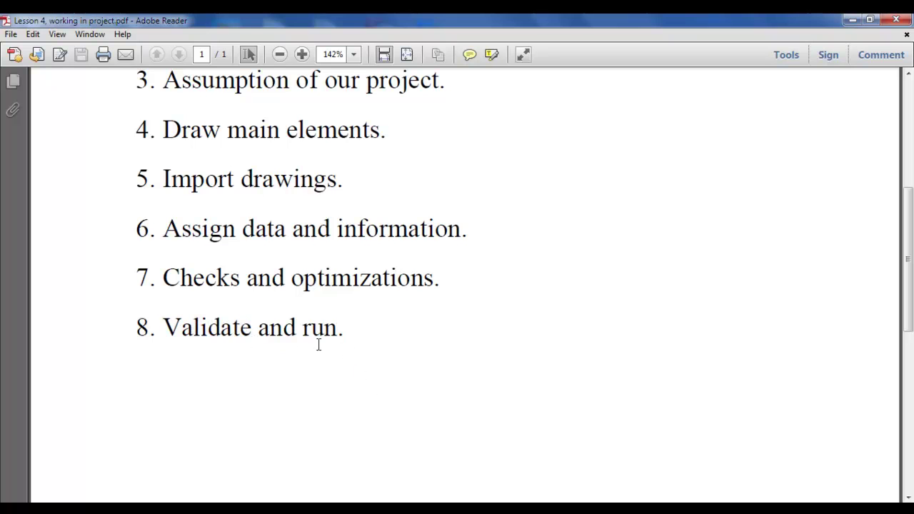
drag(343, 328, 302, 327)
click(303, 329)
scroll(376, 406, down, 4)
scroll(376, 406, up, 10)
scroll(354, 388, down, 1)
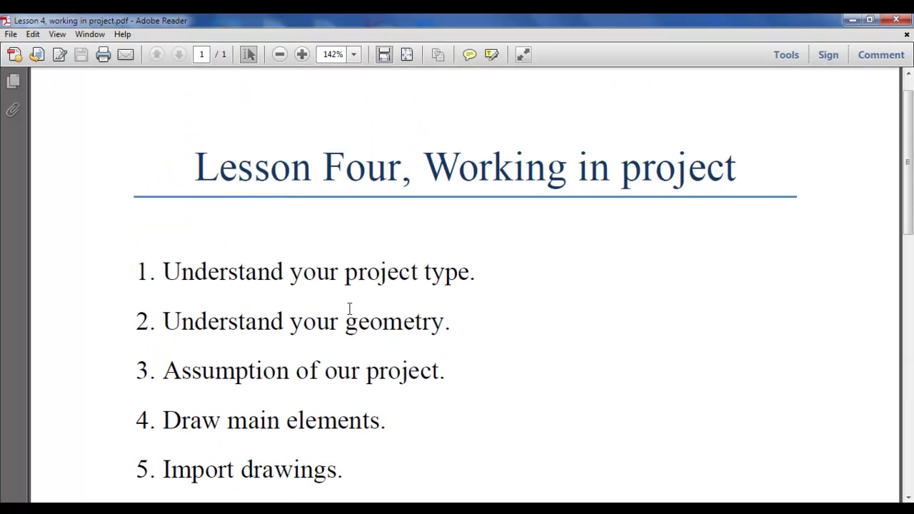
Revisit the outline's first item, then switch to project type.pdf and look over its title and list.
drag(476, 275, 164, 275)
click(164, 274)
click(362, 509)
click(347, 469)
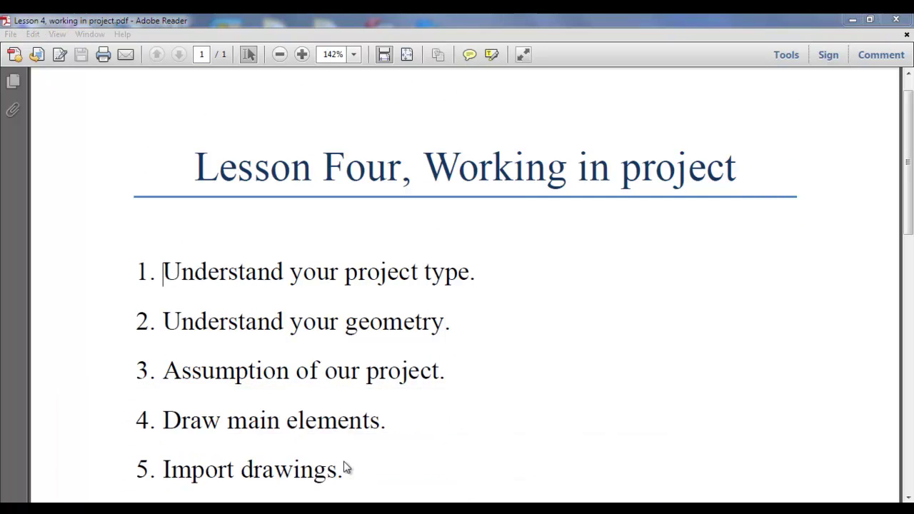
scroll(378, 347, up, 2)
drag(588, 214, 321, 200)
click(321, 206)
scroll(327, 302, down, 3)
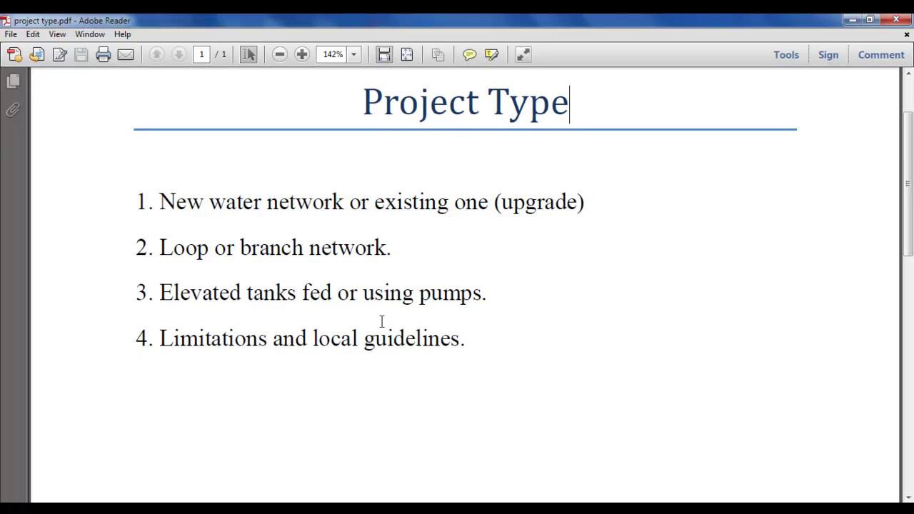
scroll(322, 233, up, 1)
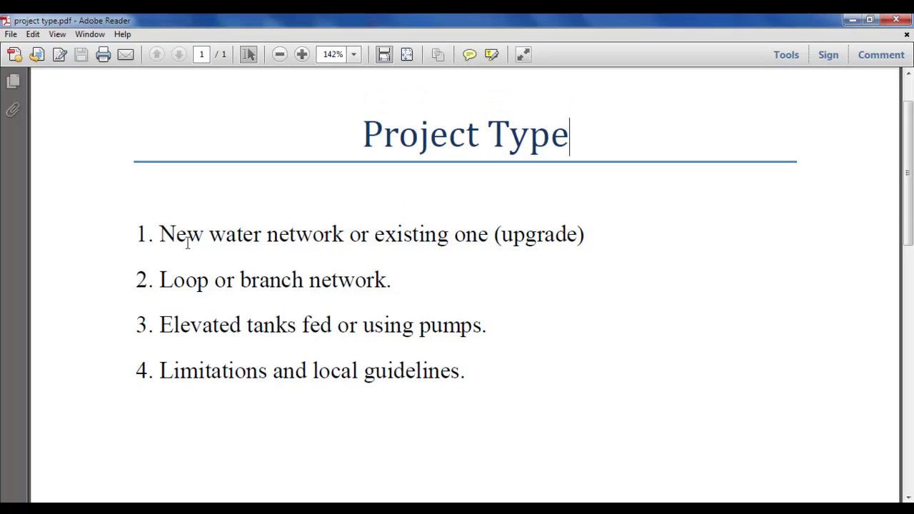
Examine the first project type item, highlighting the new water network, existing network and upgrade options.
key(Down)
shift+click(343, 240)
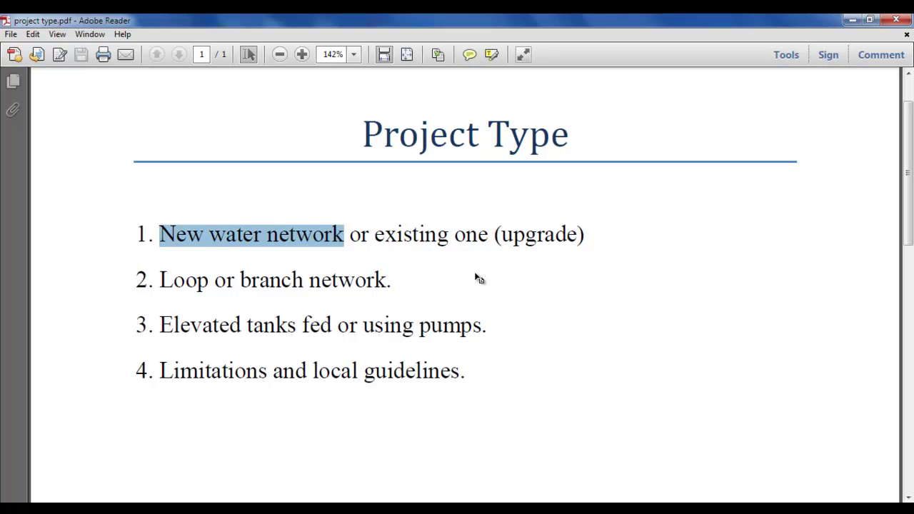
click(427, 241)
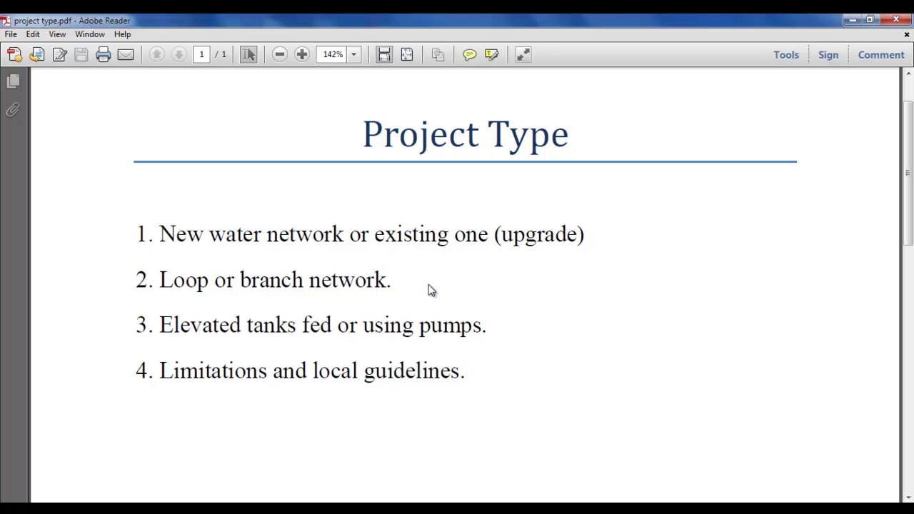
drag(475, 247, 372, 247)
click(537, 272)
scroll(536, 272, down, 1)
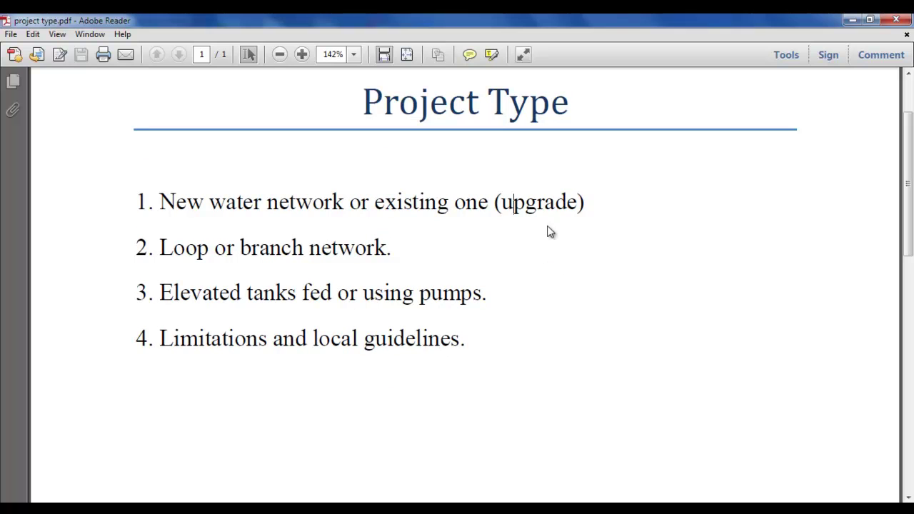
drag(502, 203, 571, 218)
scroll(571, 218, down, 1)
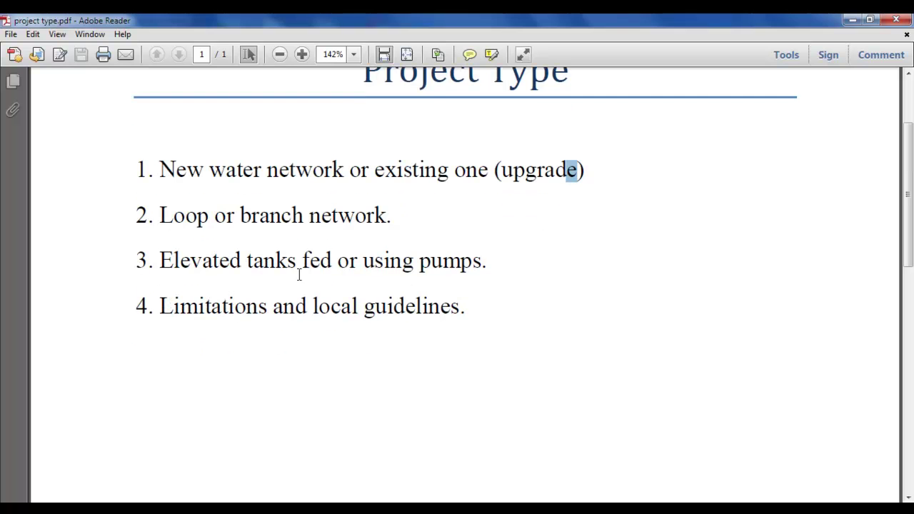
Examine the second project type item, comparing loop and branch networks by highlighting each term.
drag(387, 218, 349, 218)
click(262, 215)
click(338, 221)
mouse_move(207, 217)
mouse_down()
mouse_move(161, 217)
mouse_move(189, 217)
mouse_up()
click(233, 217)
drag(306, 216, 246, 217)
click(242, 217)
scroll(331, 299, down, 1)
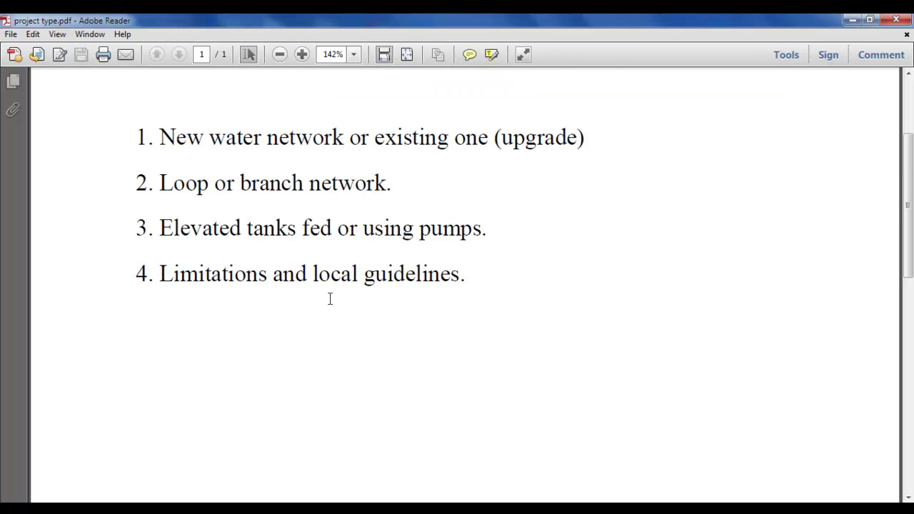
Examine the third project type item, highlighting the elevated tanks and pumps supply options.
click(146, 227)
shift+click(291, 227)
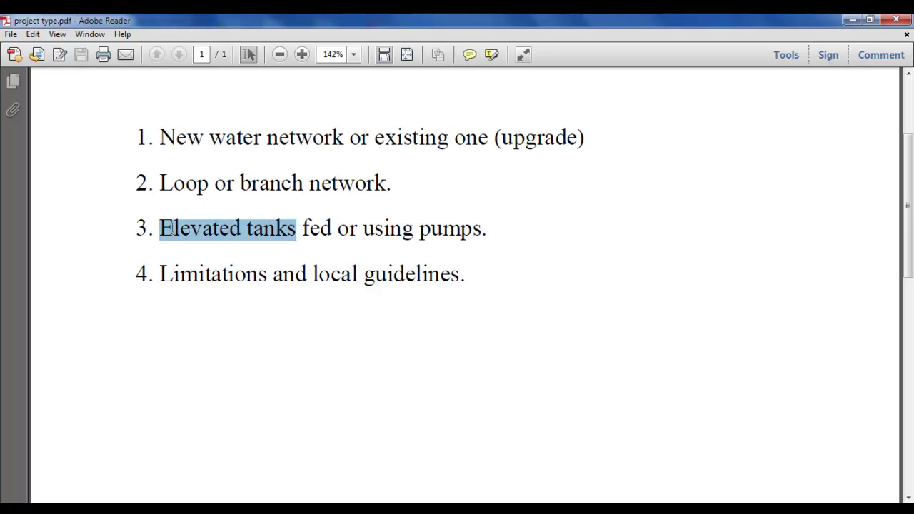
click(202, 230)
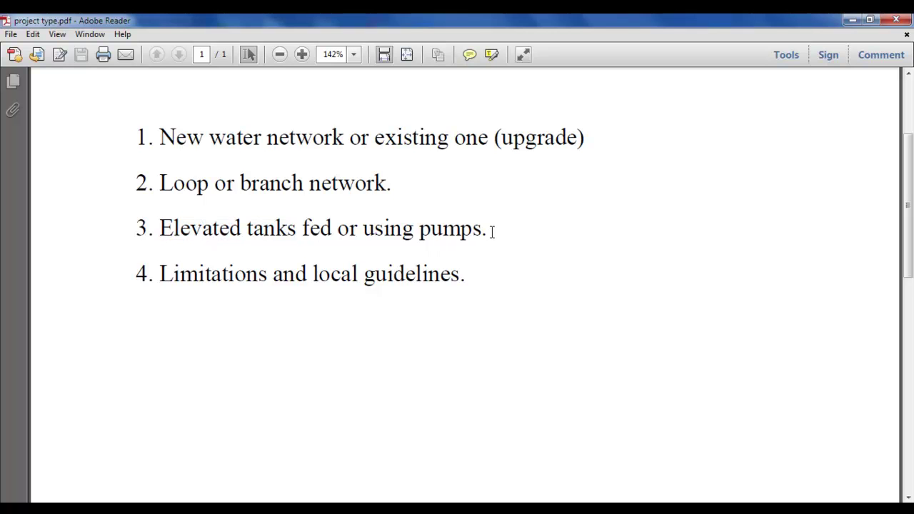
drag(493, 230, 393, 241)
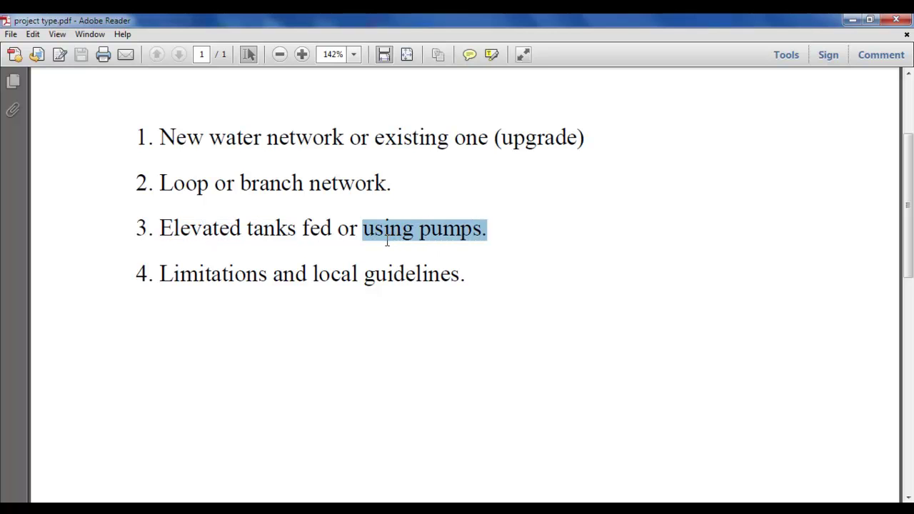
click(479, 251)
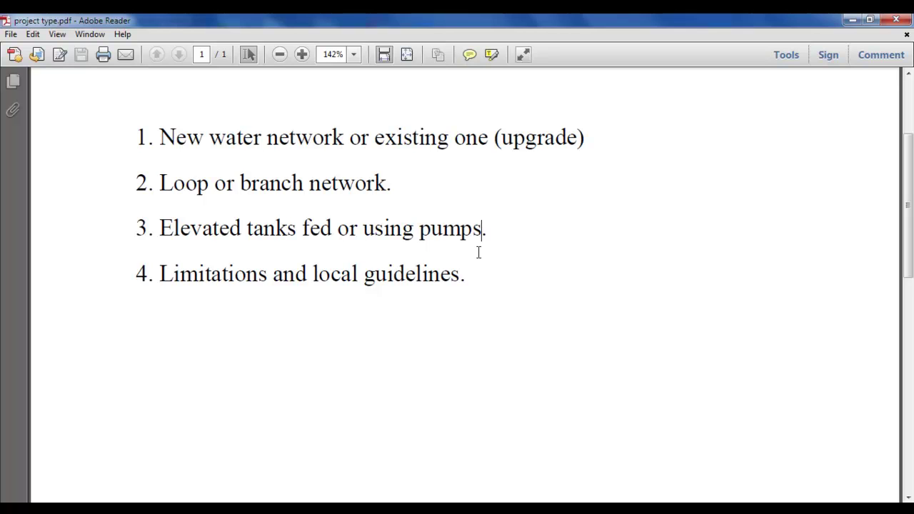
drag(479, 251, 364, 239)
click(384, 233)
scroll(463, 314, down, 1)
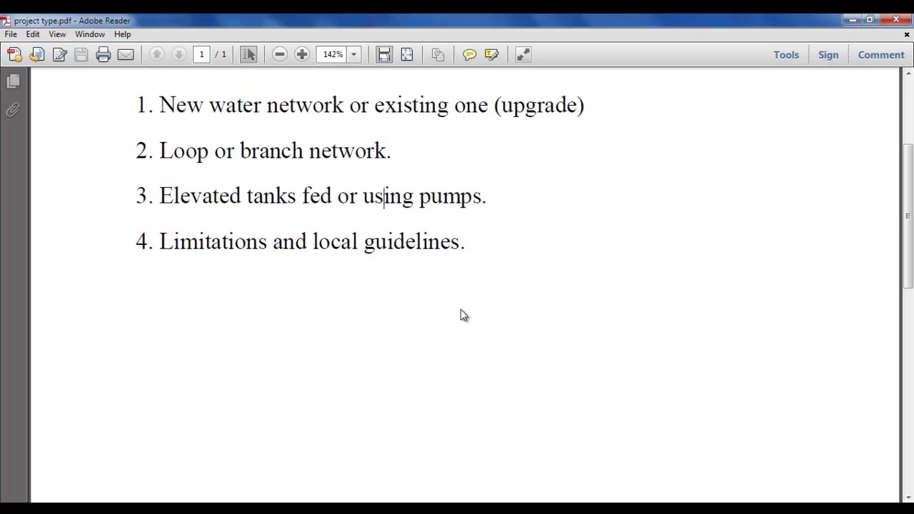
drag(484, 197, 419, 197)
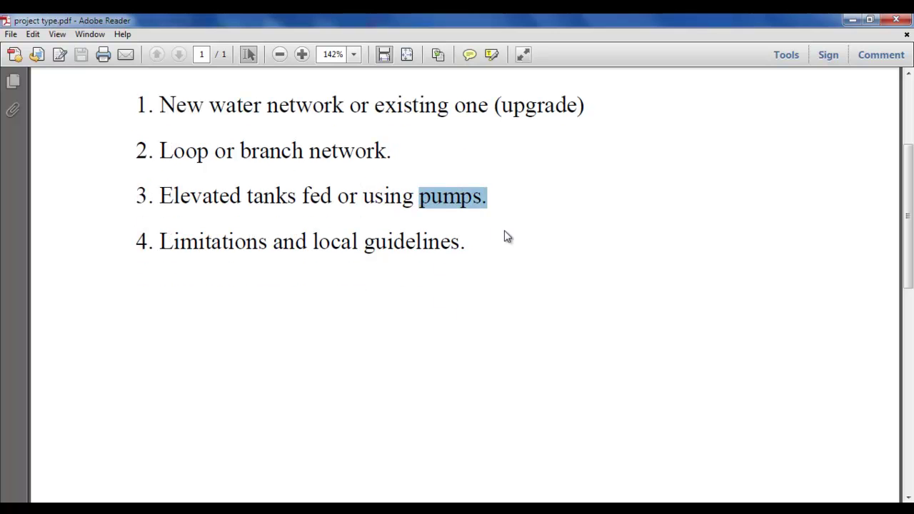
click(498, 205)
Examine the fourth project type item, highlighting the limitations and the local guidelines.
drag(466, 243, 160, 245)
click(249, 245)
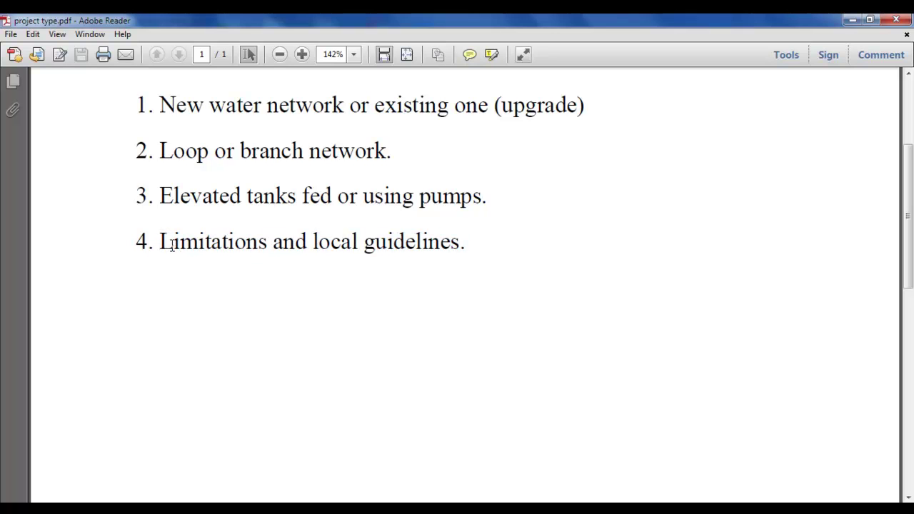
drag(268, 244, 183, 245)
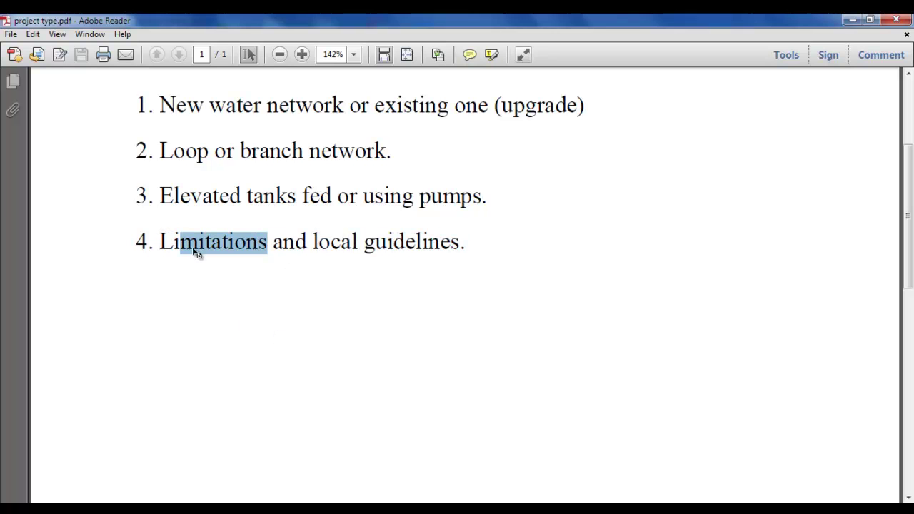
drag(465, 244, 364, 246)
click(366, 246)
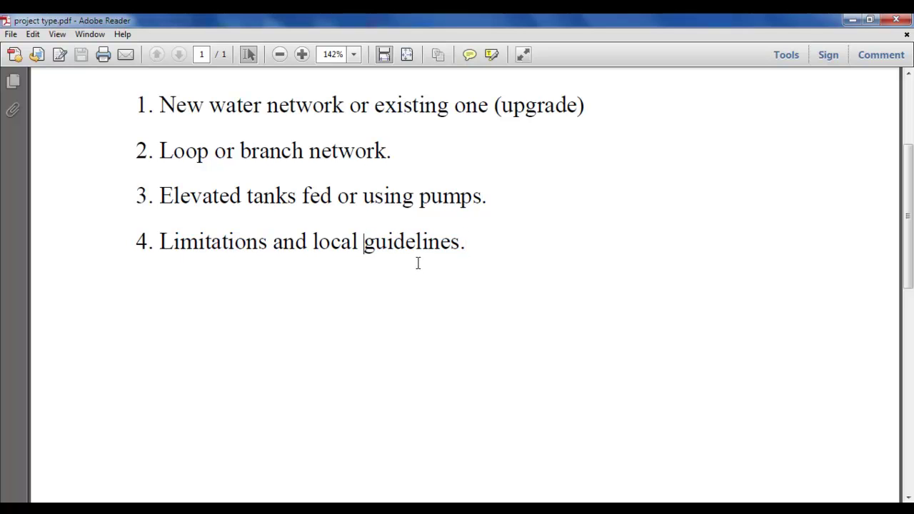
Return to the Lesson 4 outline PDF and highlight the second item, on understanding the geometry.
click(360, 500)
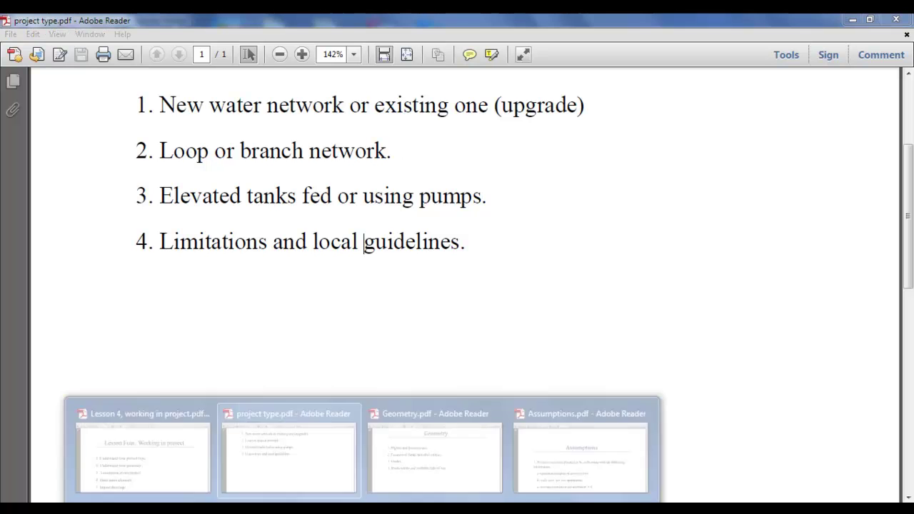
click(130, 461)
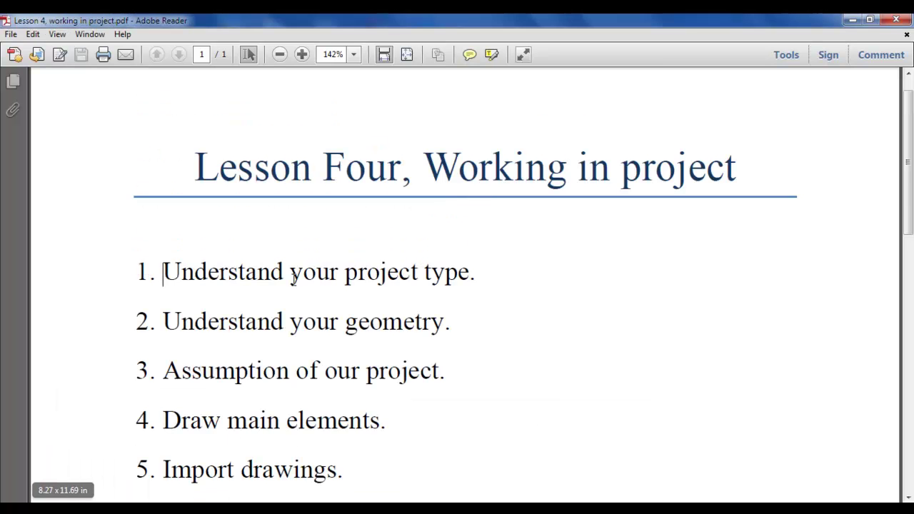
drag(450, 259, 342, 266)
click(337, 430)
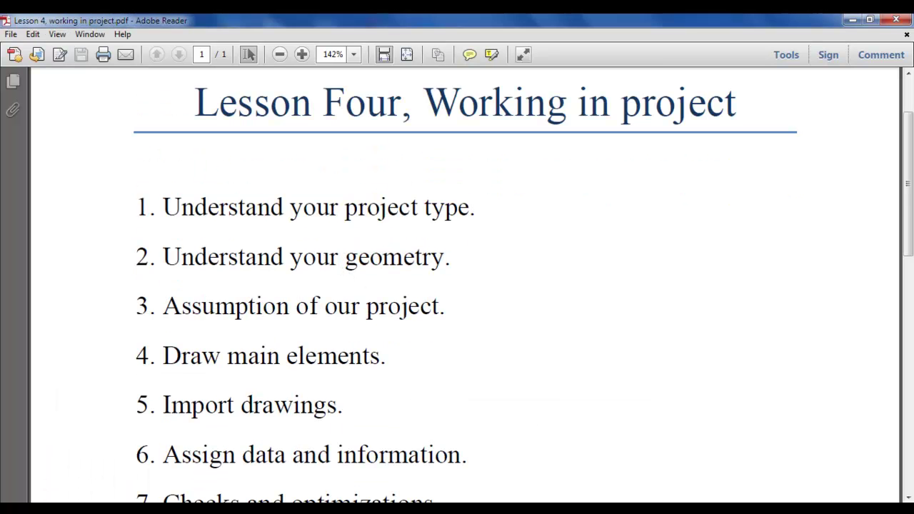
Bring up Geometry.pdf and highlight its title.
click(361, 500)
click(402, 457)
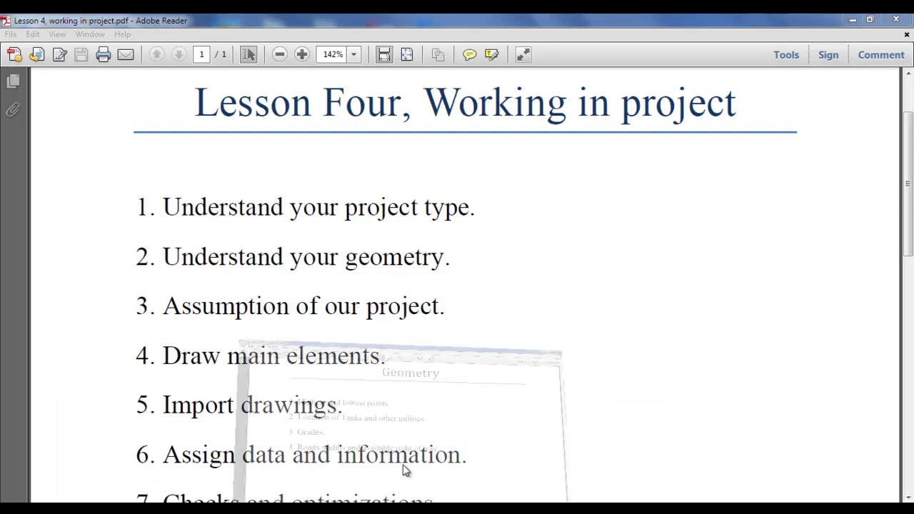
scroll(402, 386, up, 3)
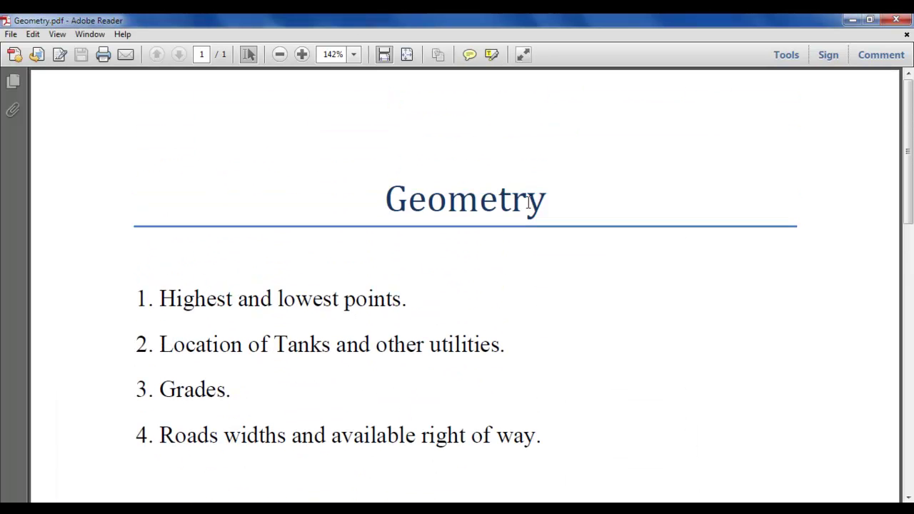
drag(542, 200, 448, 201)
click(393, 202)
scroll(393, 207, down, 2)
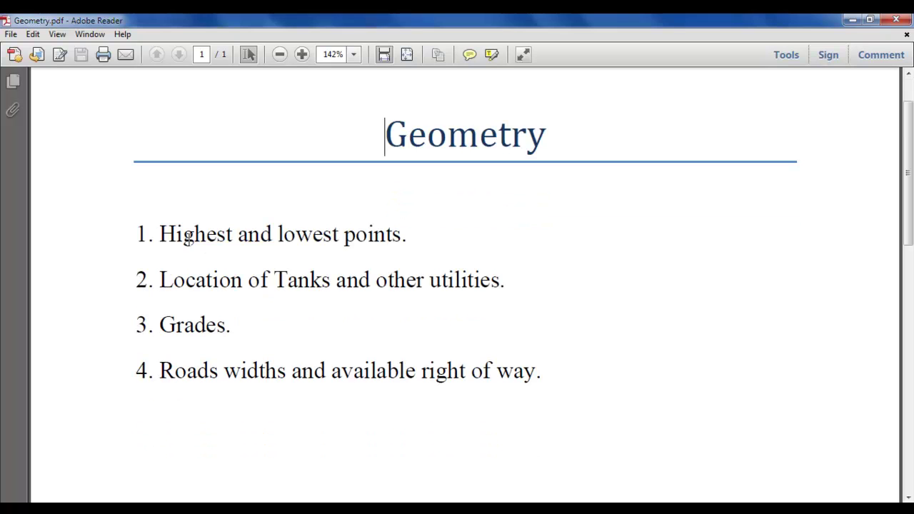
Examine the first geometry item, highlighting the highest points and the lowest points.
drag(158, 234, 273, 234)
click(457, 238)
drag(408, 239, 304, 240)
click(300, 240)
drag(160, 236, 391, 243)
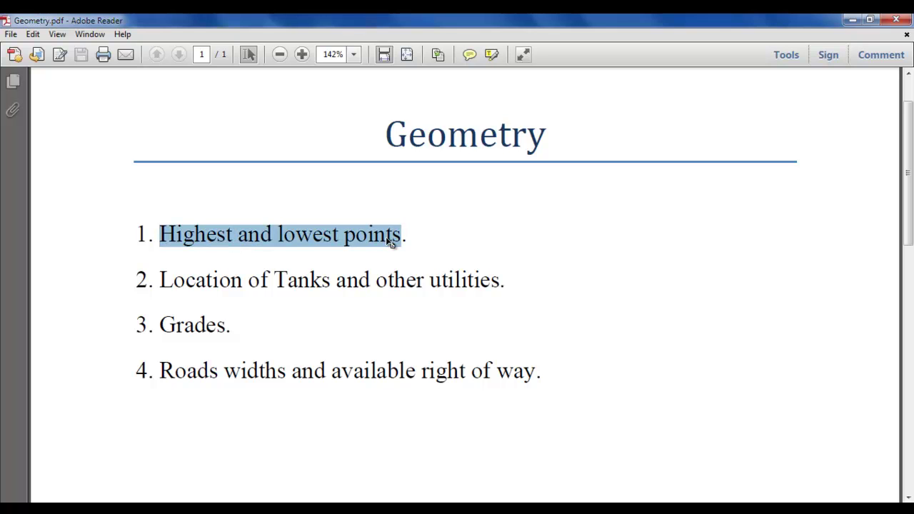
click(423, 254)
scroll(407, 237, down, 1)
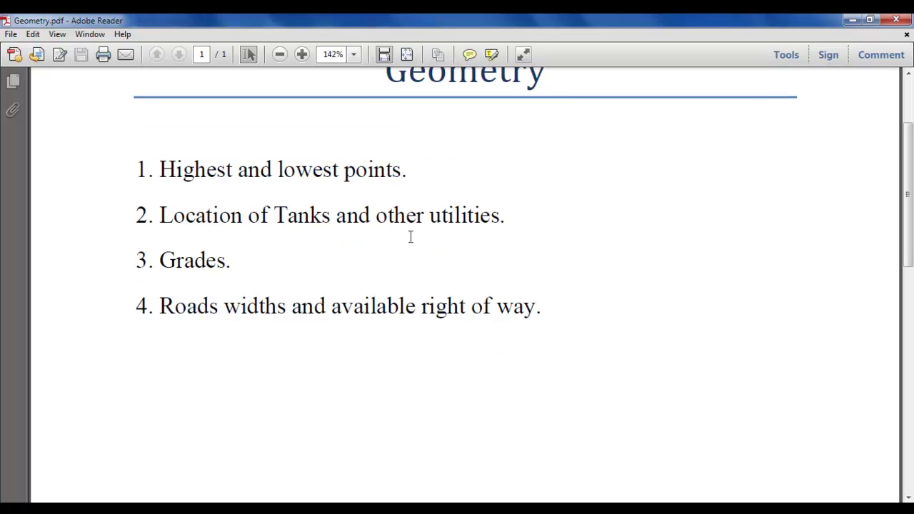
drag(414, 173, 289, 182)
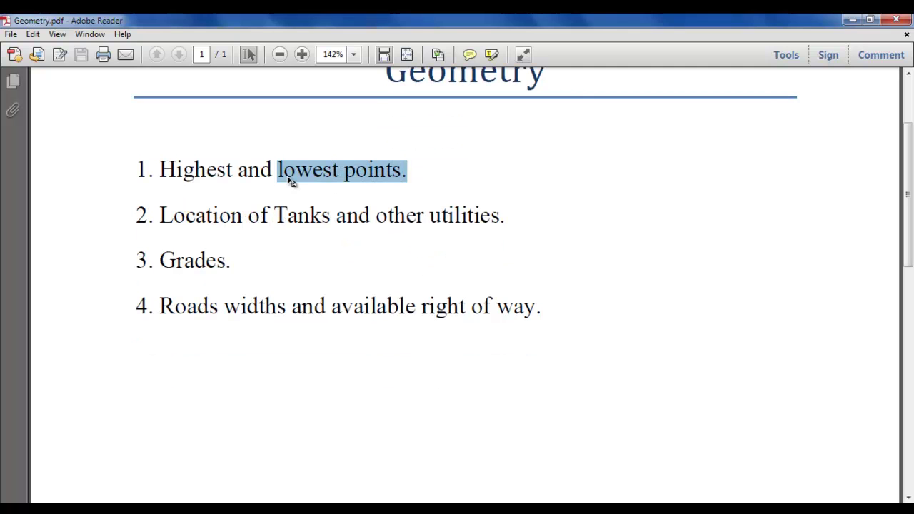
click(418, 182)
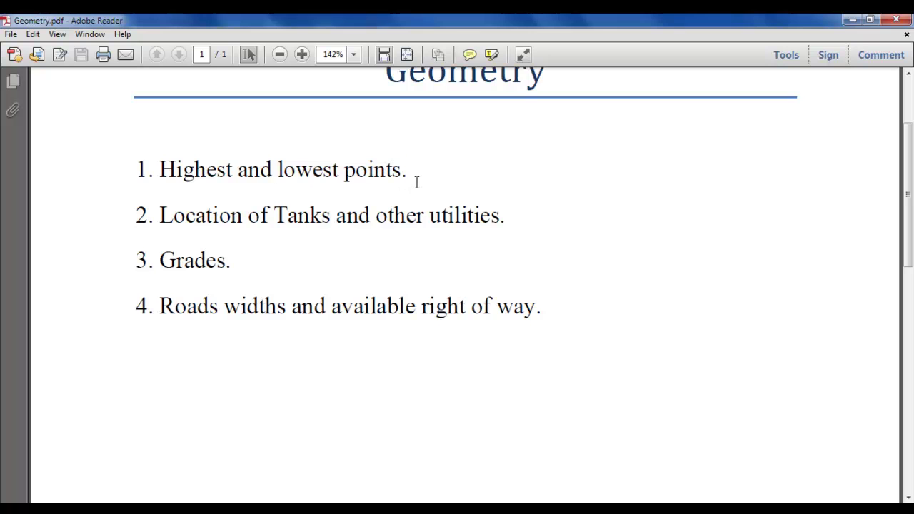
Examine the second geometry item, highlighting the location of tanks and the other utilities.
scroll(318, 225, down, 1)
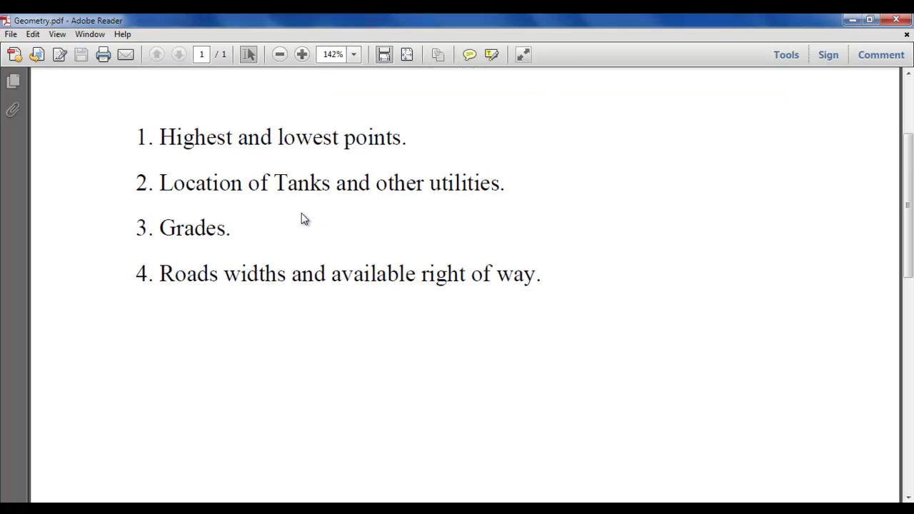
drag(165, 188, 274, 188)
click(500, 188)
click(310, 190)
key(shift+Right)
click(297, 184)
Examine the third geometry item by highlighting the word Grades.
scroll(353, 221, down, 3)
scroll(300, 211, up, 2)
drag(235, 200, 147, 205)
key(Right)
mouse_move(236, 200)
mouse_down()
mouse_move(158, 201)
mouse_move(236, 198)
mouse_up()
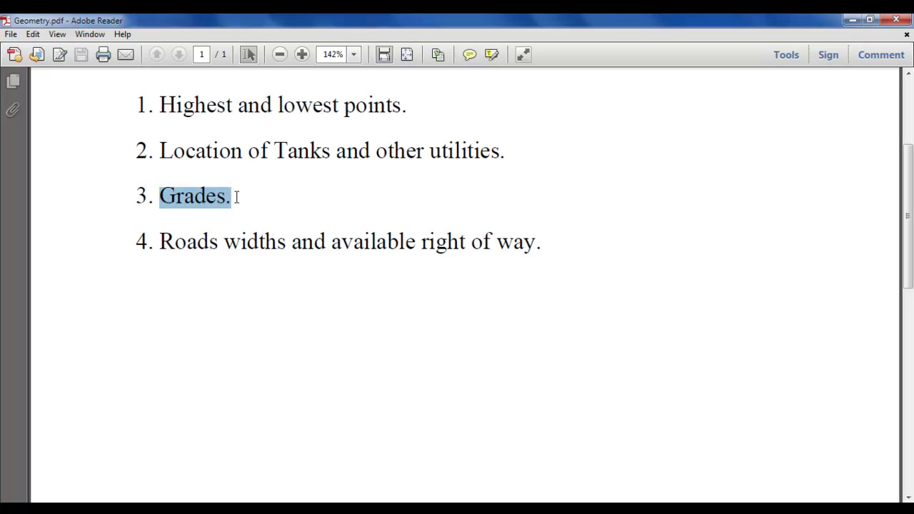
click(223, 243)
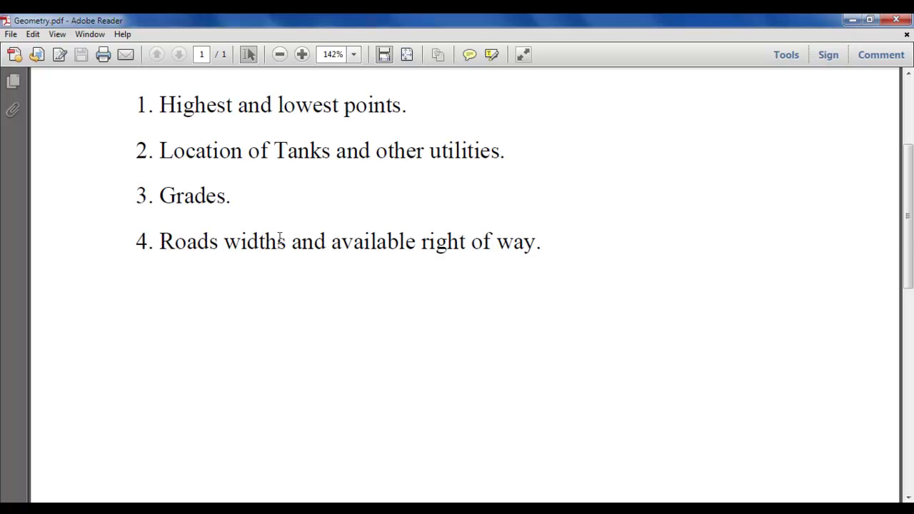
Examine the fourth geometry item, highlighting the road widths and the available right of way.
scroll(268, 243, down, 1)
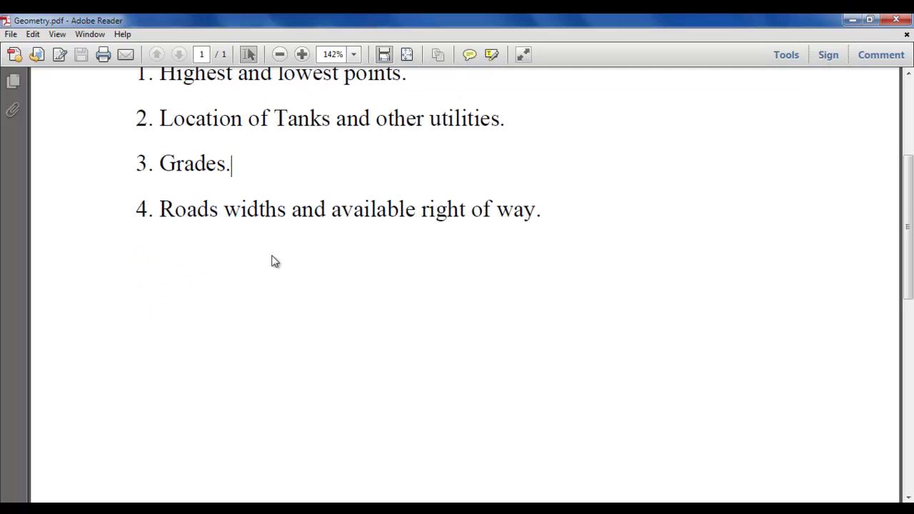
scroll(277, 299, down, 1)
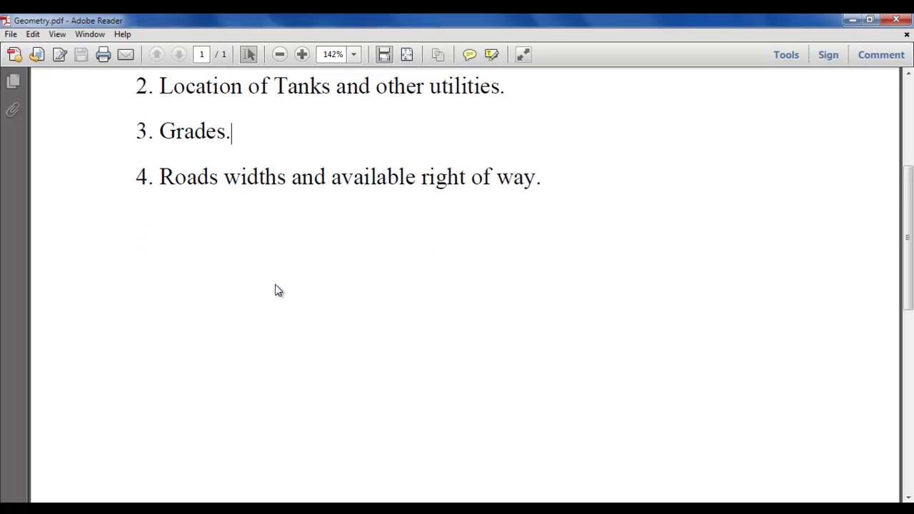
key(Home)
drag(543, 183, 225, 183)
click(159, 177)
drag(547, 185, 345, 188)
click(345, 187)
Return to the Lesson 4 outline PDF and highlight the third item, on the project's assumptions.
scroll(404, 356, up, 3)
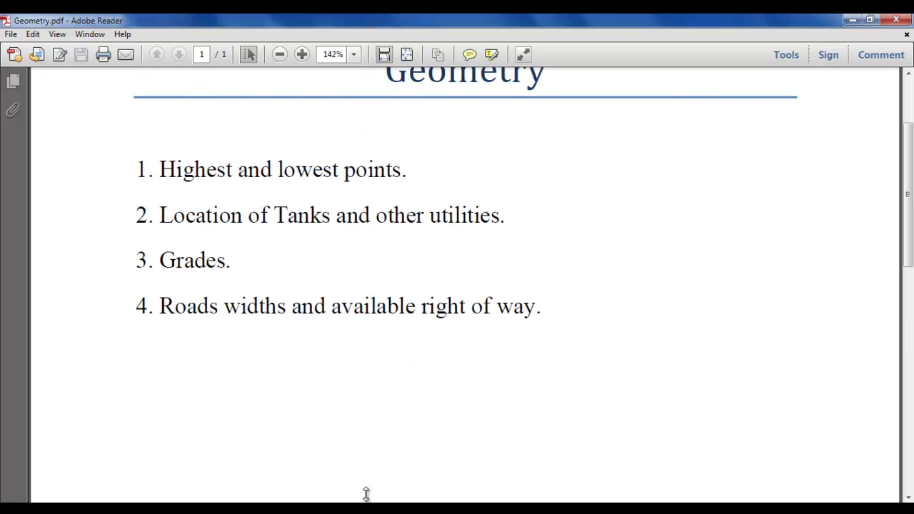
mouse_move(367, 498)
click(183, 463)
scroll(278, 361, down, 1)
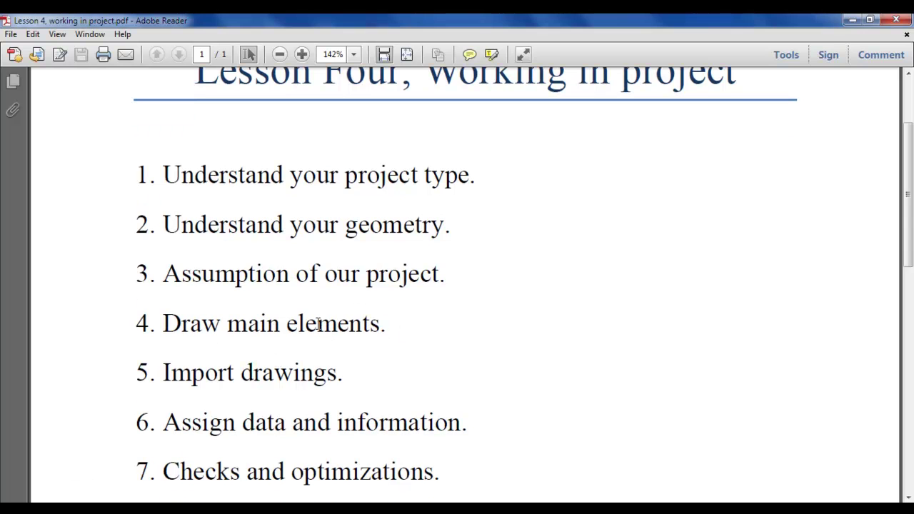
drag(442, 276, 165, 276)
click(169, 274)
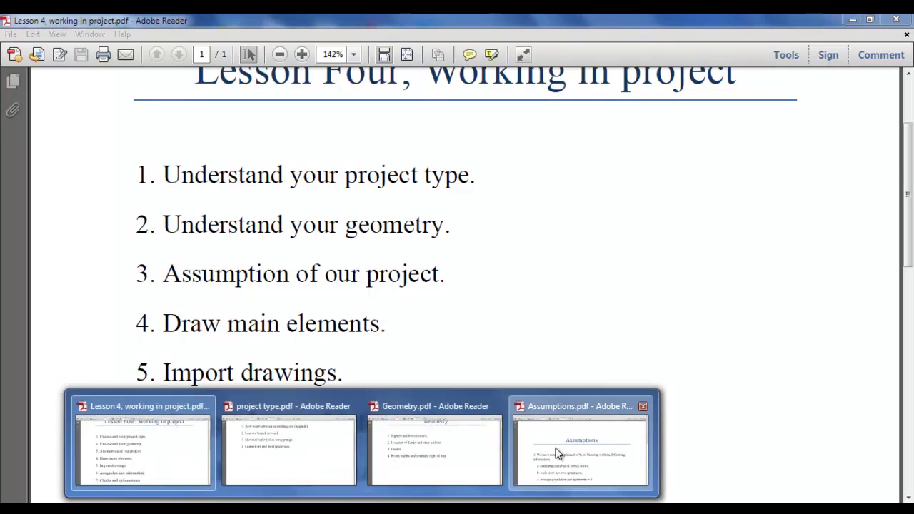
Bring up Assumptions.pdf and highlight its title.
click(556, 450)
scroll(398, 355, up, 2)
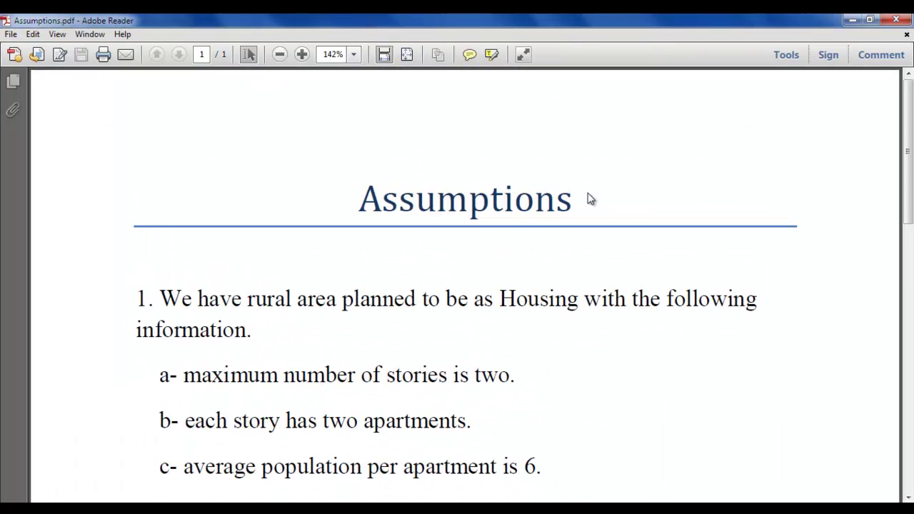
drag(585, 200, 360, 200)
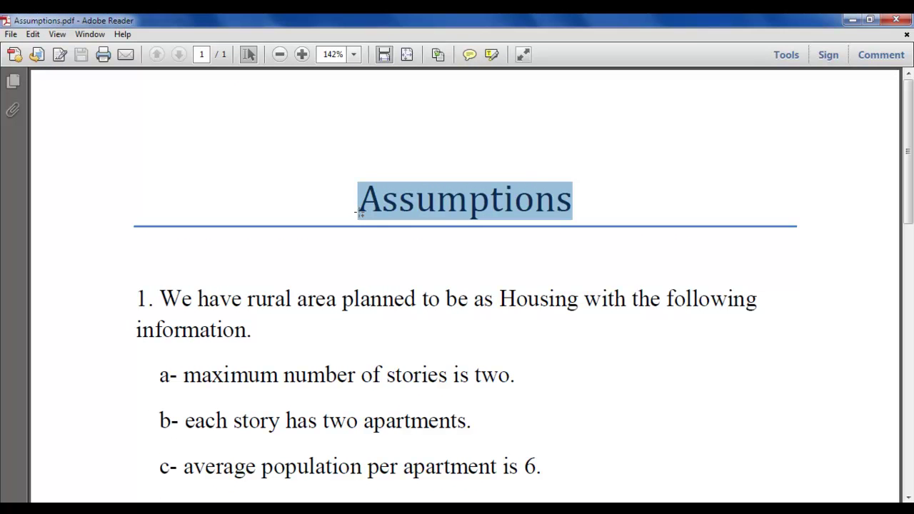
key(Right)
scroll(450, 285, down, 3)
scroll(520, 307, up, 3)
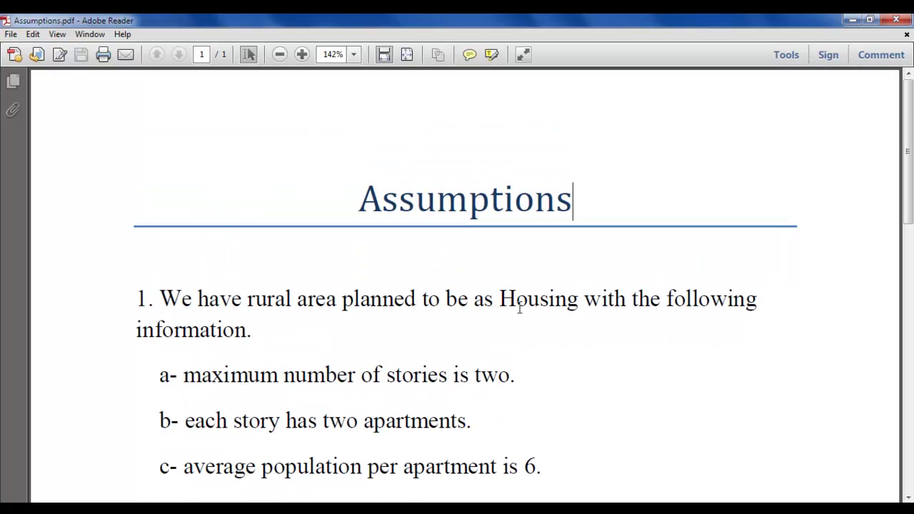
drag(577, 209, 360, 207)
click(394, 298)
scroll(416, 359, down, 2)
scroll(429, 368, up, 2)
scroll(439, 374, down, 1)
scroll(461, 392, up, 1)
scroll(320, 323, down, 1)
scroll(321, 322, up, 1)
scroll(397, 346, down, 3)
scroll(393, 348, up, 3)
Examine the first assumption's opening sentence, highlighting the rural area.
scroll(395, 345, down, 4)
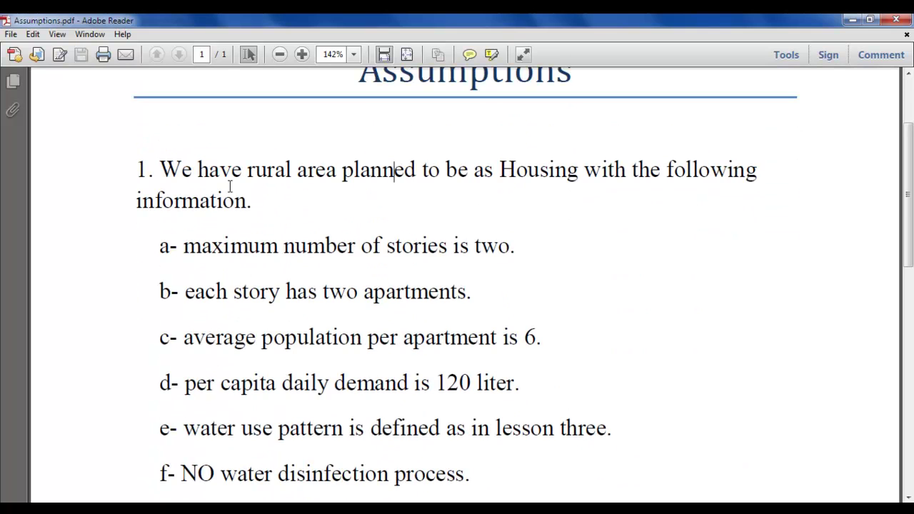
double_click(263, 171)
click(333, 170)
double_click(323, 170)
click(256, 172)
drag(256, 171, 267, 172)
mouse_move(338, 177)
mouse_down()
mouse_move(247, 172)
mouse_move(337, 172)
mouse_up()
scroll(562, 238, down, 1)
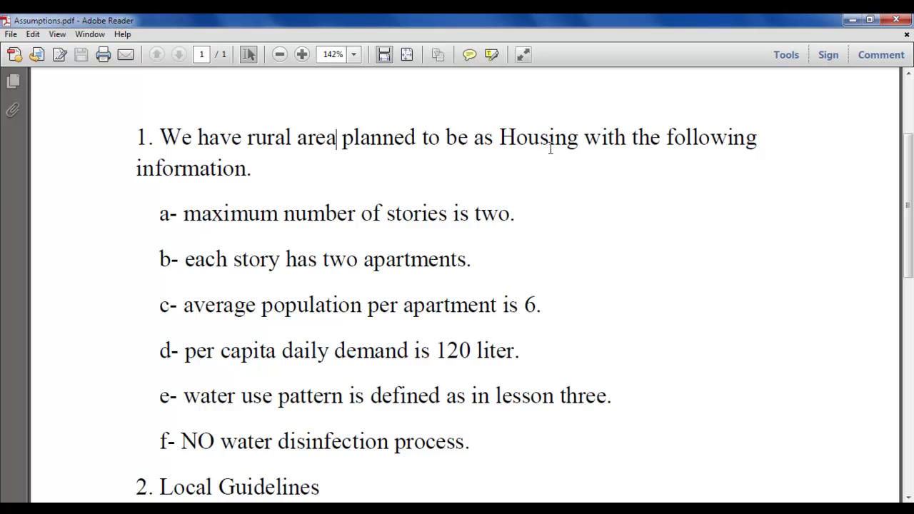
Highlight the word Housing in the first assumption to point out the planned use of the area.
drag(580, 139, 500, 138)
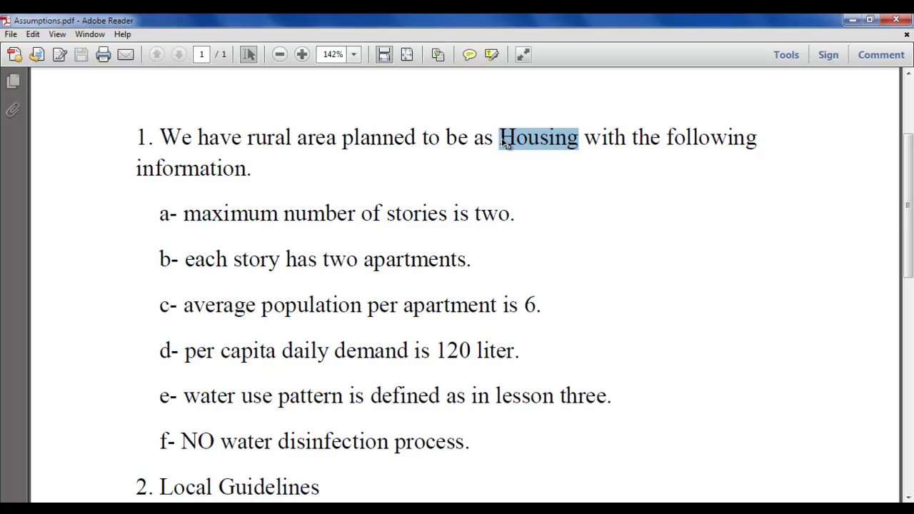
click(579, 140)
drag(579, 139, 500, 138)
click(520, 146)
scroll(631, 186, down, 1)
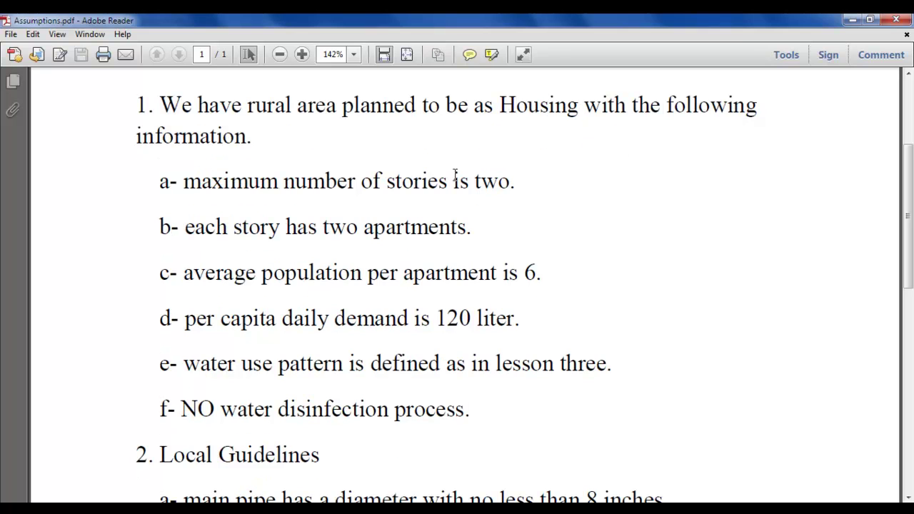
Examine assumption item a, highlighting the maximum number of stories.
click(137, 136)
drag(255, 137, 285, 148)
scroll(141, 236, down, 1)
click(348, 149)
drag(511, 149, 477, 152)
click(478, 150)
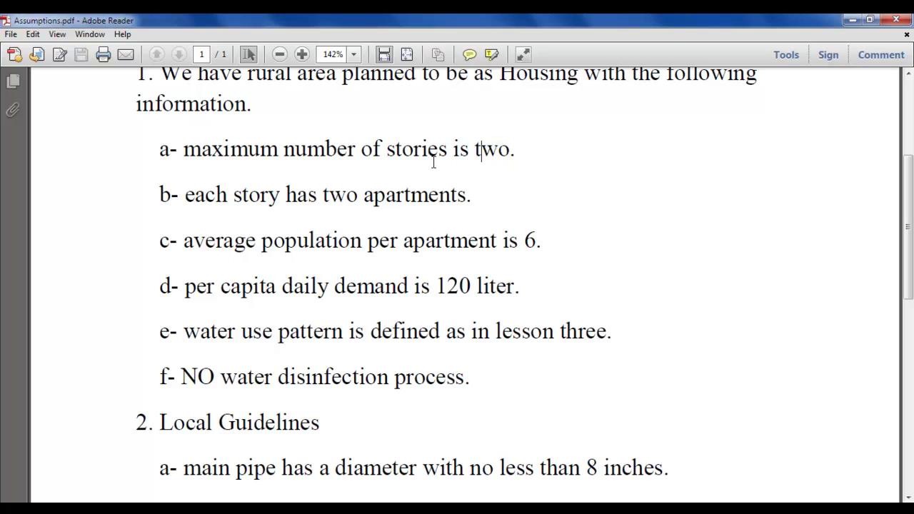
drag(441, 150, 393, 150)
Examine assumption item b, highlighting the apartments on each story.
click(347, 196)
drag(468, 194, 383, 196)
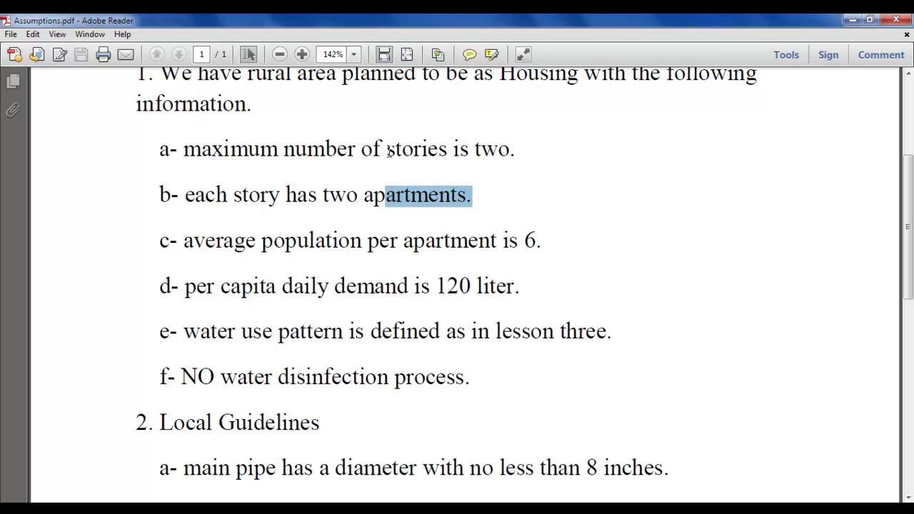
click(396, 167)
drag(476, 198, 385, 196)
Examine assumption item c, highlighting the average population figure per apartment.
scroll(394, 247, down, 1)
drag(537, 209, 523, 209)
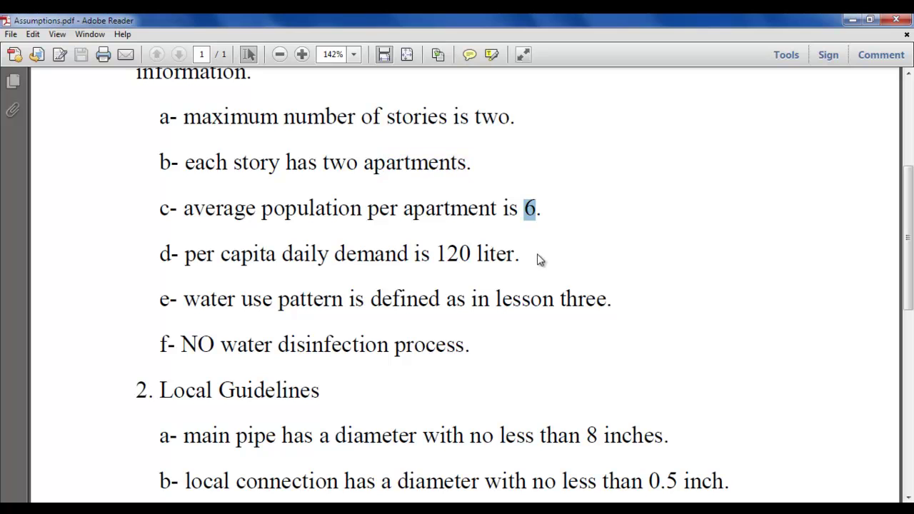
click(529, 214)
drag(537, 208, 524, 209)
Open Calculator over the document and multiply 4 by 6 to get the population per building.
key(XF86Calculator)
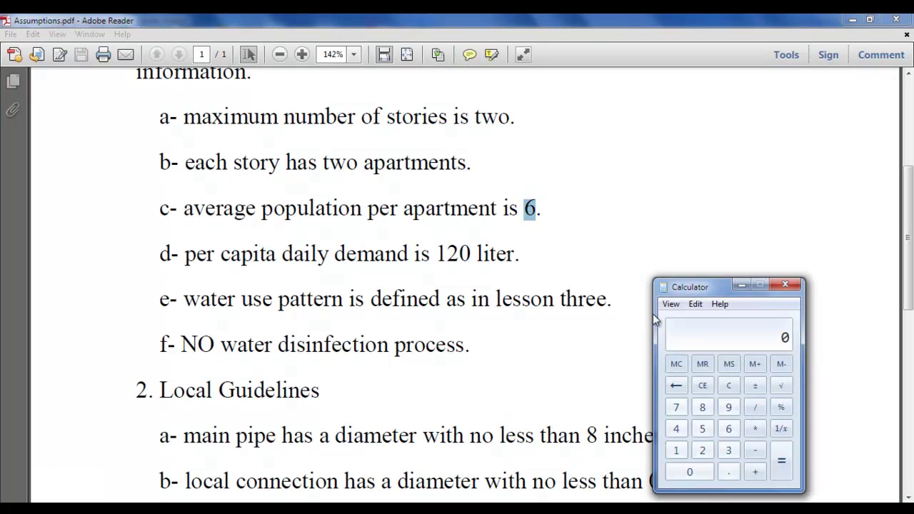
drag(683, 291, 534, 185)
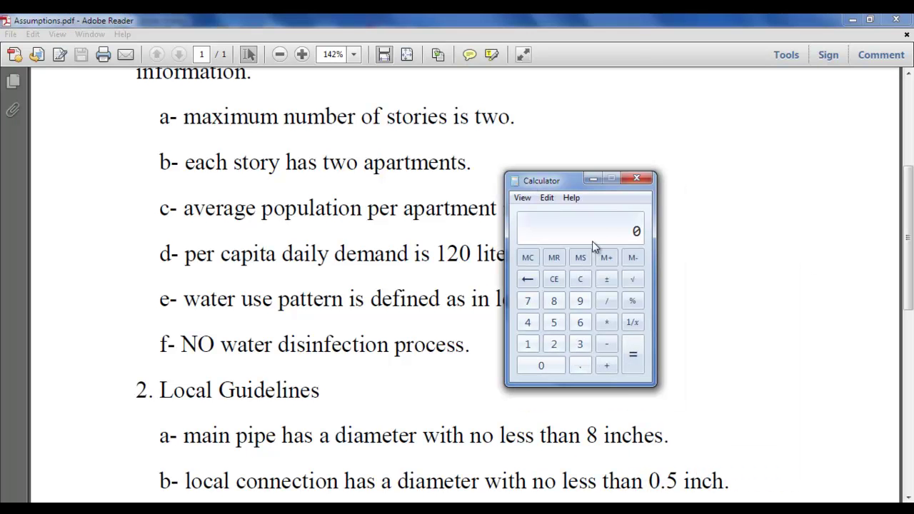
key(4)
key(6)
key(Return)
Return to the assumptions document and highlight item d, the per capita daily demand and its value.
click(434, 247)
scroll(443, 261, down, 1)
drag(182, 230, 491, 228)
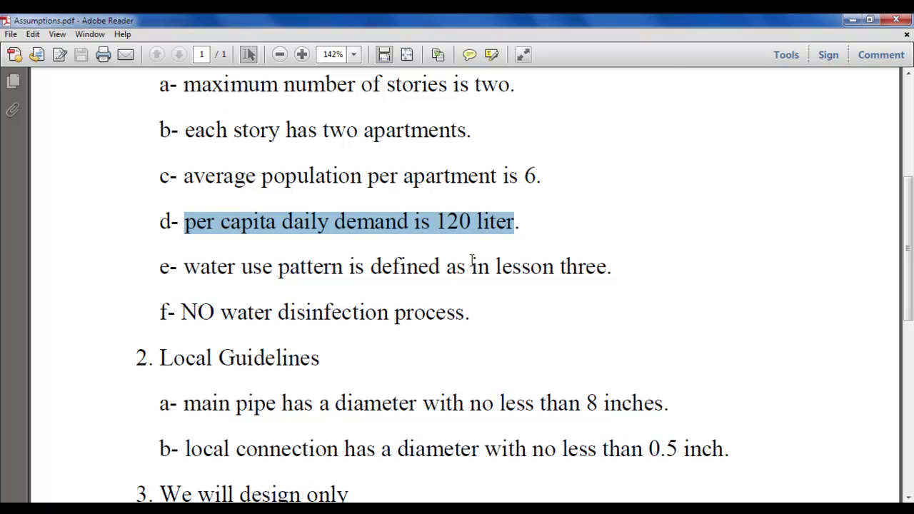
click(471, 261)
drag(518, 227, 449, 226)
click(444, 225)
Switch to Calculator, multiply the population result by 120 for the building's daily demand, and return to the document.
key(alt+Tab)
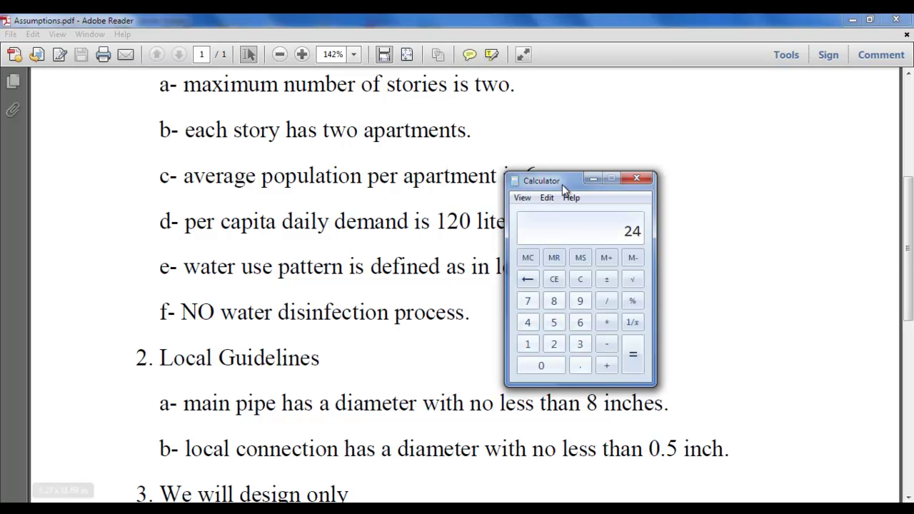
text(*120)
key(Return)
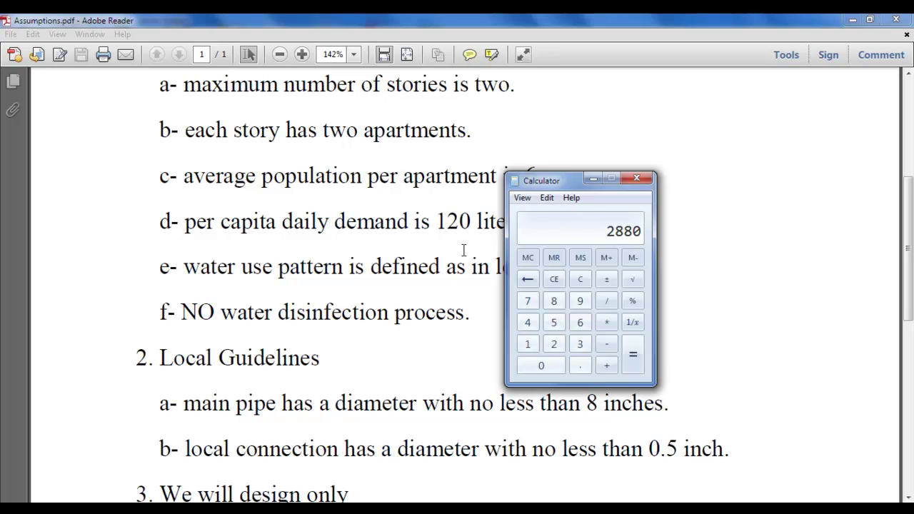
click(437, 275)
Examine assumption item e on the water use pattern, highlighting the reference to lesson three.
scroll(514, 299, down, 1)
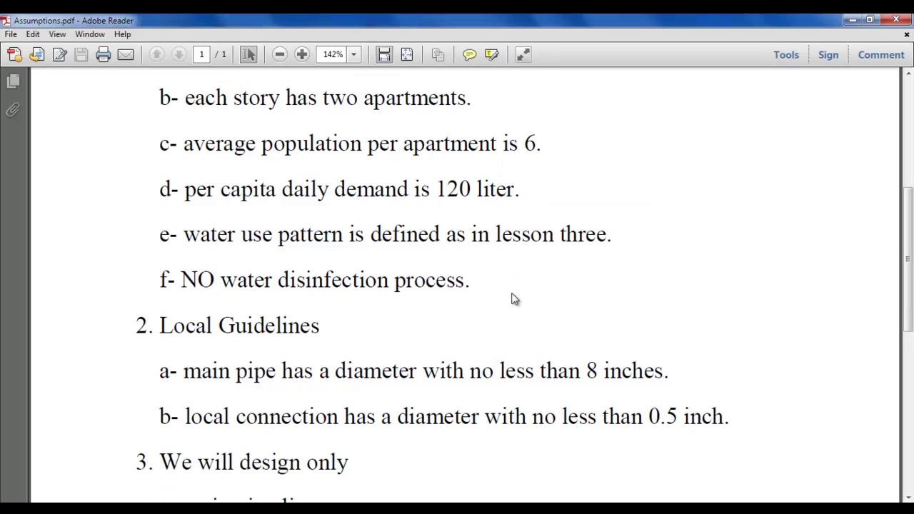
drag(612, 236, 500, 235)
click(512, 236)
drag(611, 236, 511, 235)
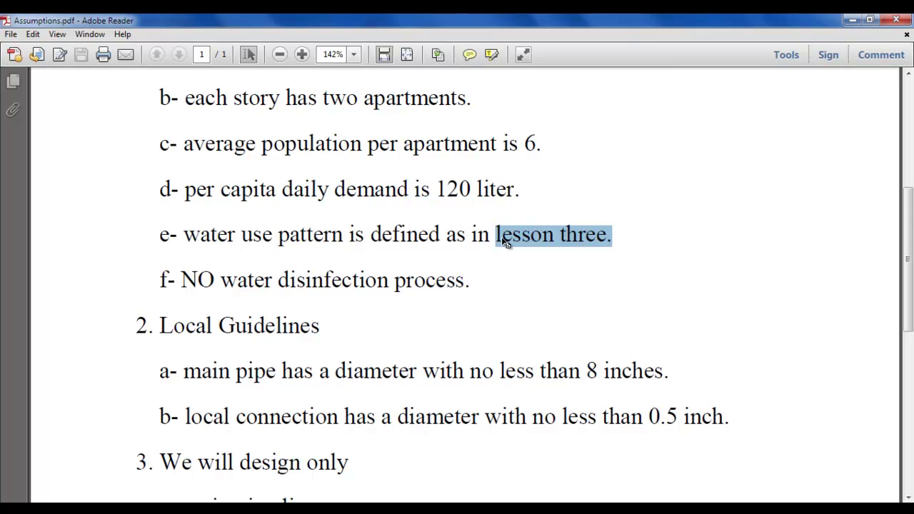
Highlight the lesson three reference in assumption item e and the water disinfection statement in item f.
click(587, 241)
drag(587, 240, 536, 243)
click(524, 241)
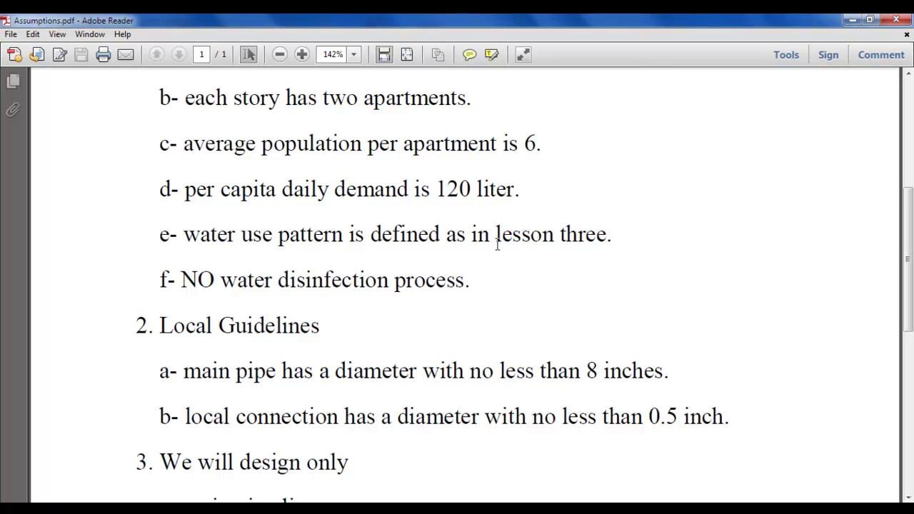
scroll(500, 254, down, 1)
drag(474, 258, 276, 251)
click(272, 259)
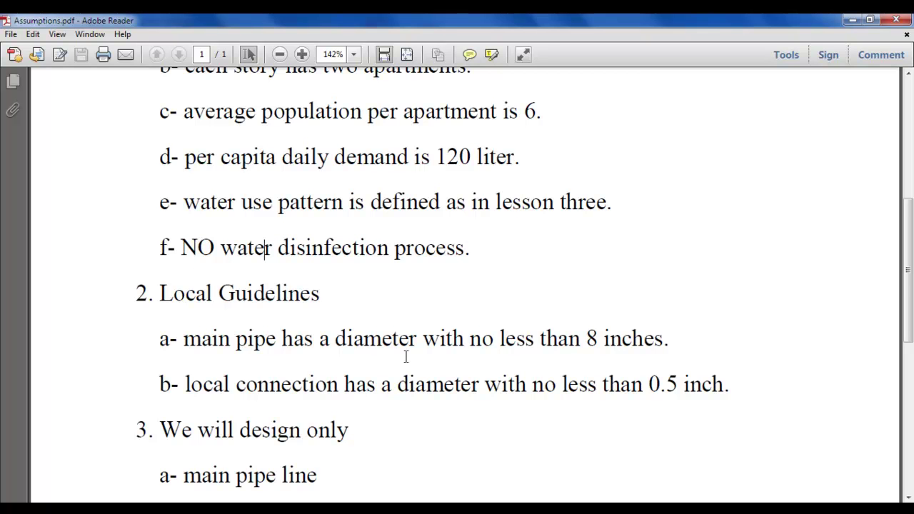
Go back over the first group of assumptions, highlighting its items as a recap.
scroll(410, 358, down, 1)
scroll(411, 357, up, 5)
drag(258, 173, 332, 364)
click(332, 364)
scroll(351, 368, down, 6)
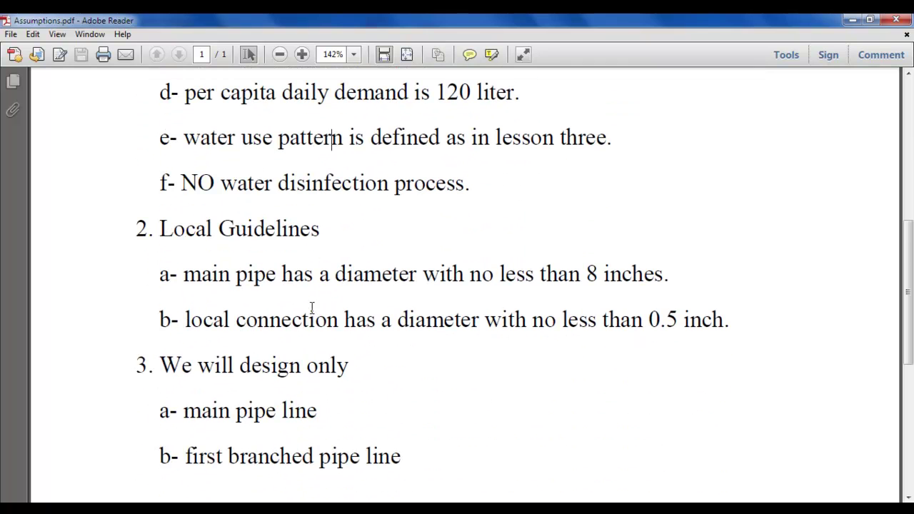
Highlight the Local Guidelines heading and the minimum main pipe diameter in guideline a.
drag(321, 235, 159, 228)
click(185, 228)
scroll(243, 321, down, 3)
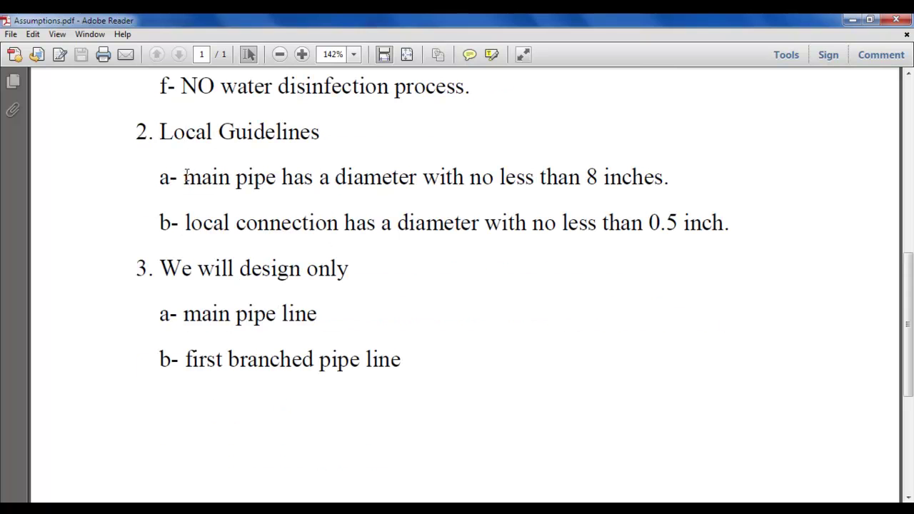
drag(665, 177, 540, 178)
click(550, 182)
drag(601, 176, 587, 179)
click(592, 180)
scroll(412, 317, down, 1)
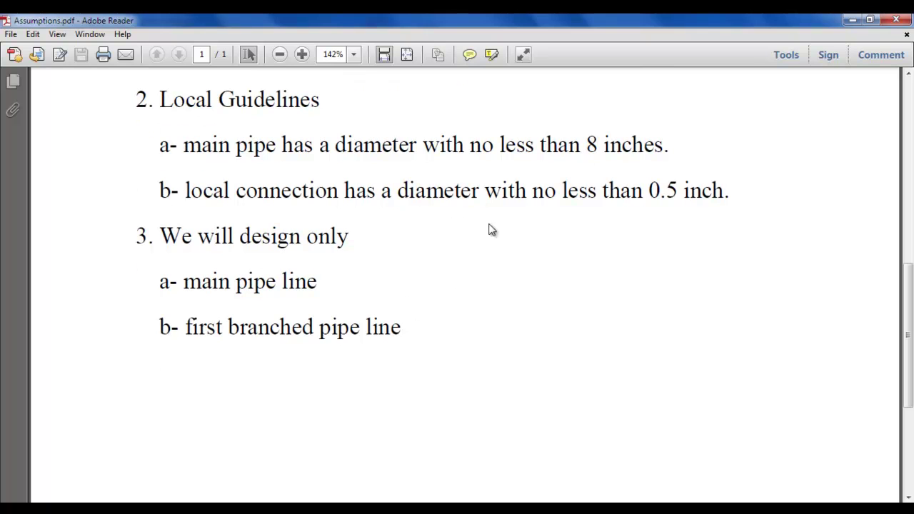
Examine guideline b, highlighting the minimum diameter for local connections.
drag(713, 207, 649, 193)
click(649, 193)
drag(737, 196, 630, 200)
click(626, 195)
scroll(652, 269, down, 1)
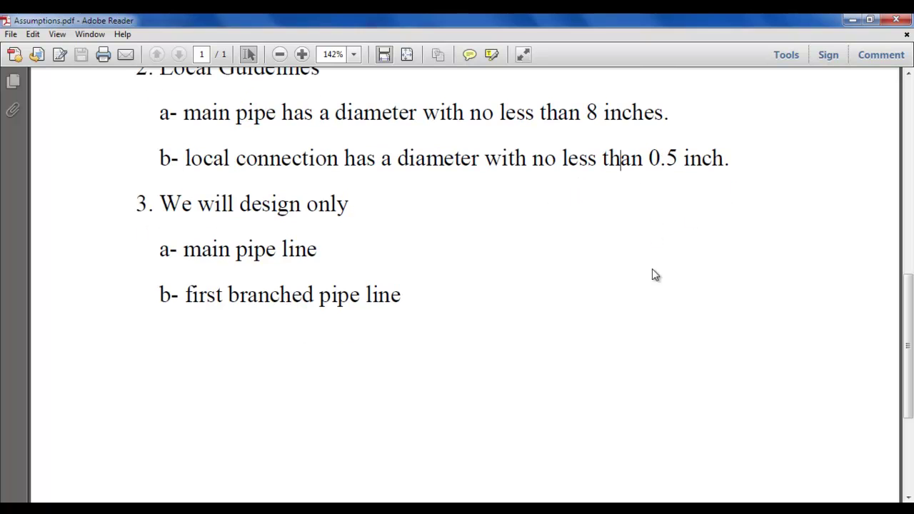
click(648, 162)
click(661, 158)
double_click(648, 158)
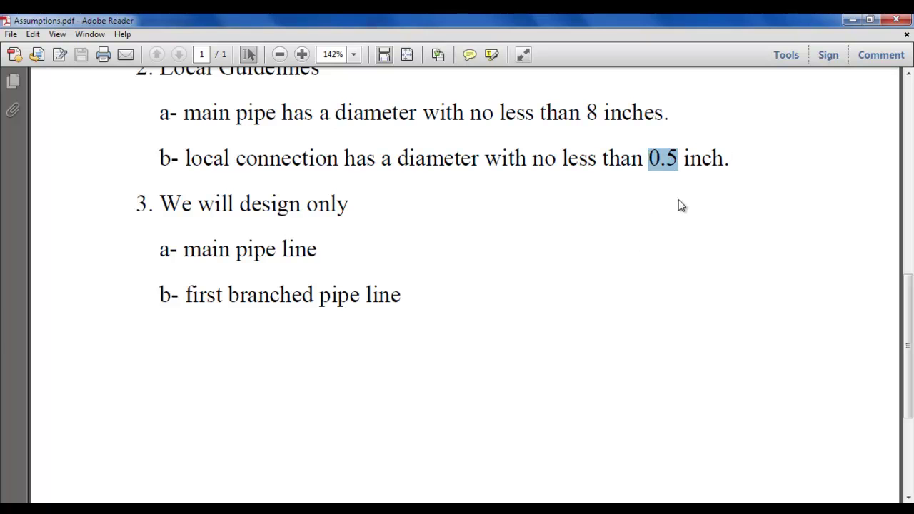
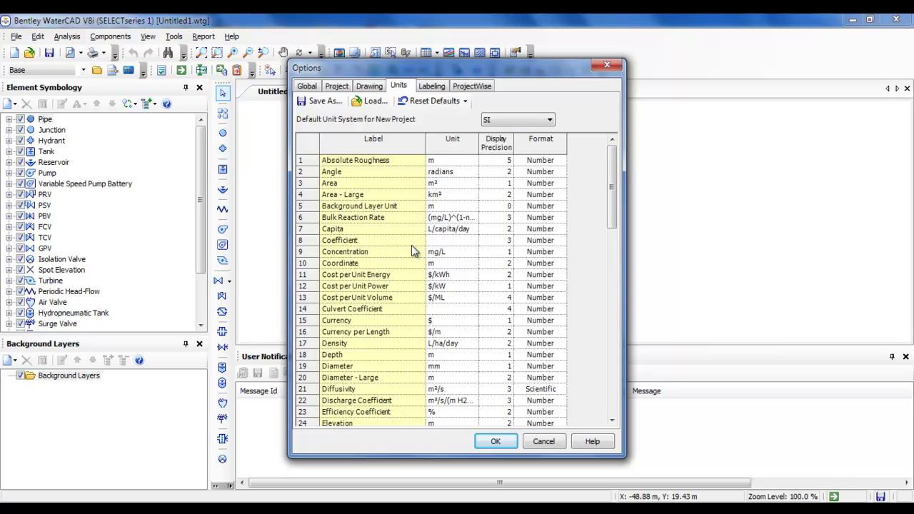
Look through the units available for Diameter in the SI unit options and close the options without applying changes.
double_click(357, 364)
click(499, 367)
click(451, 367)
click(471, 366)
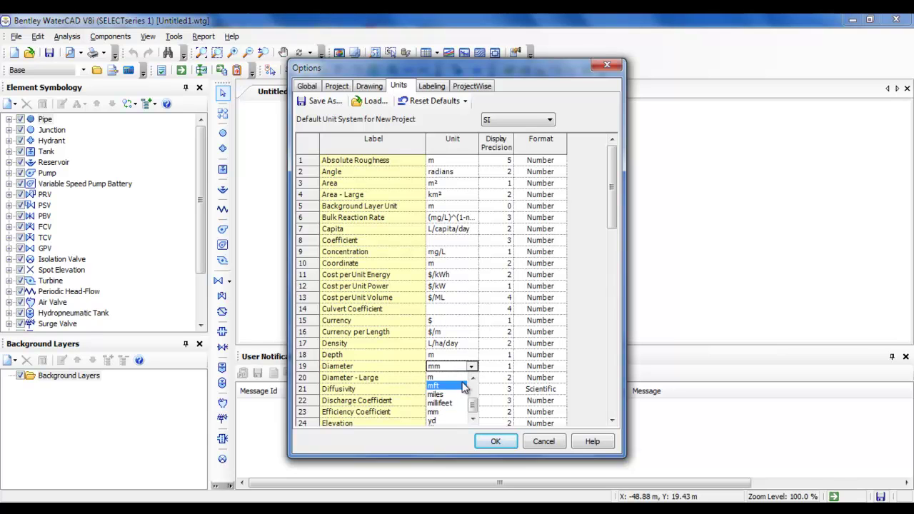
click(472, 369)
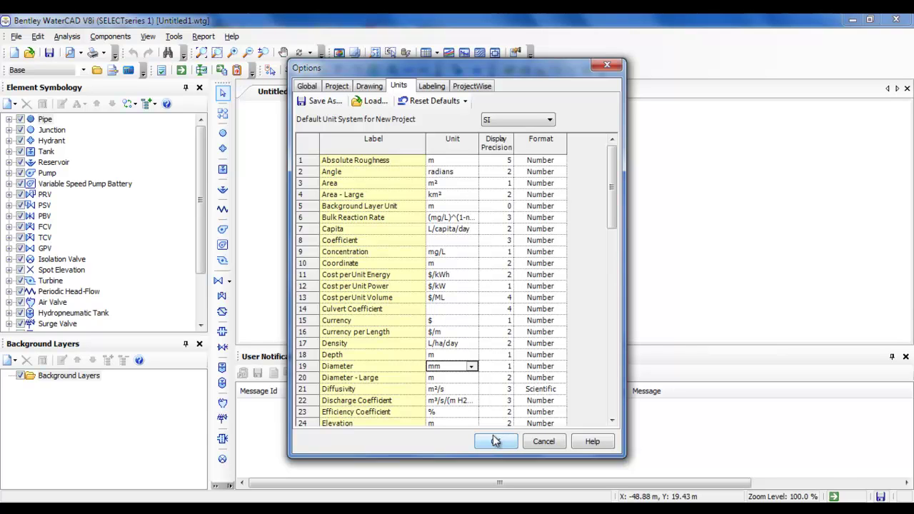
click(551, 444)
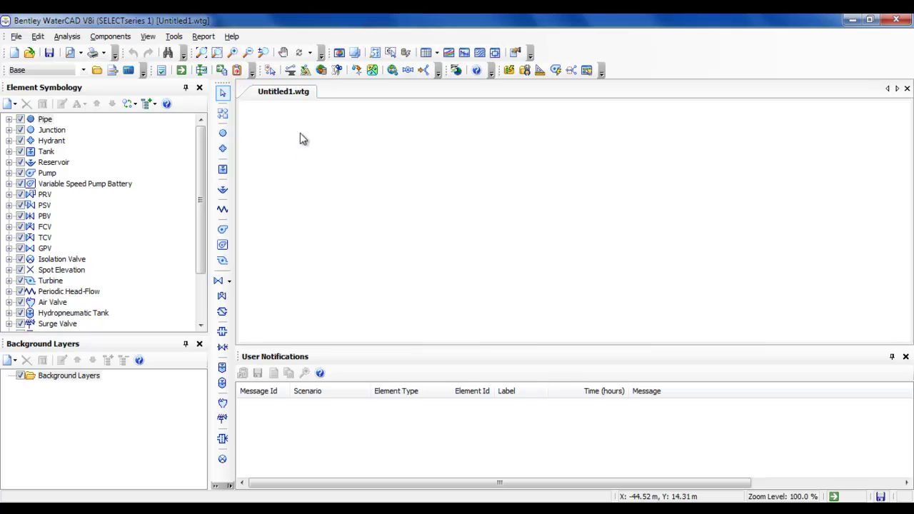
Fill in the project properties with title Example1, engineer "Write your name", company "Company name" and the note "This is our example".
click(16, 36)
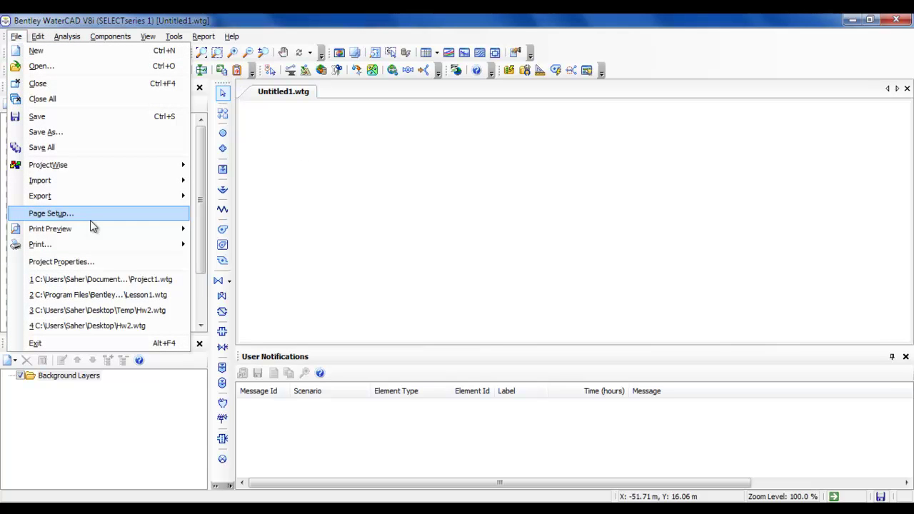
mouse_move(111, 234)
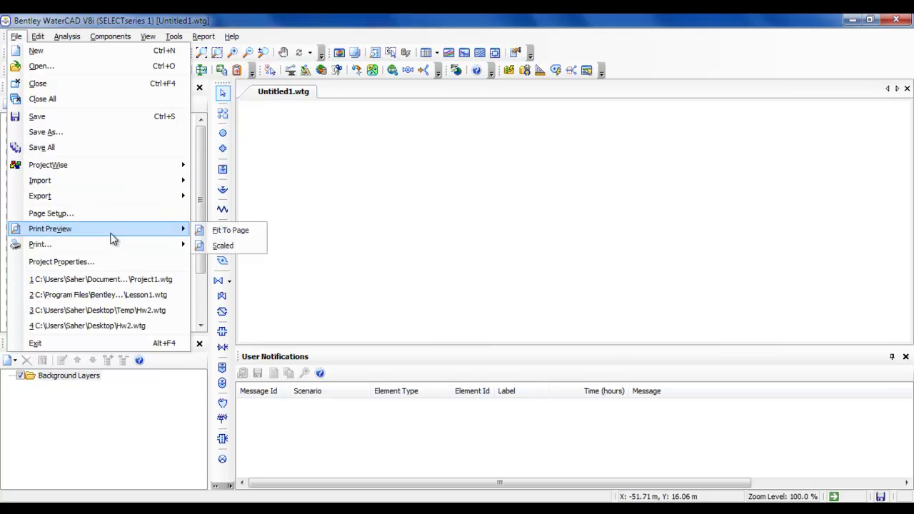
click(94, 262)
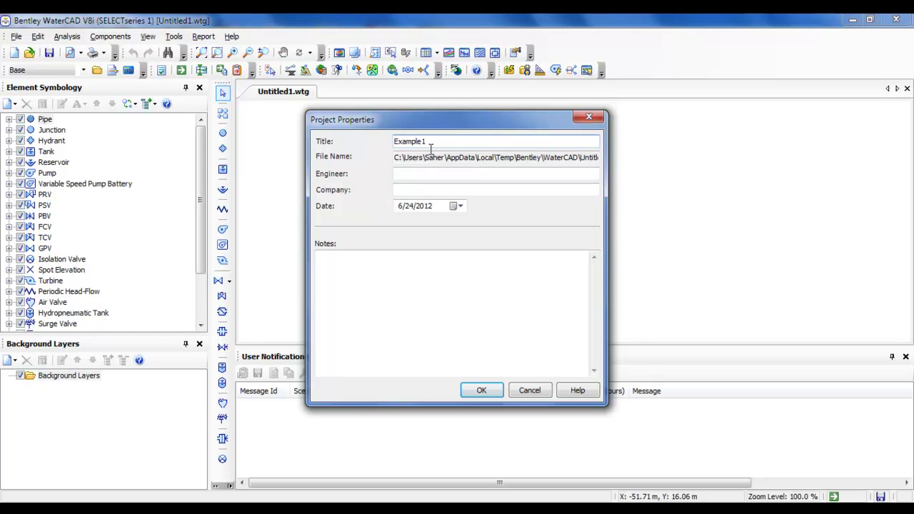
click(421, 175)
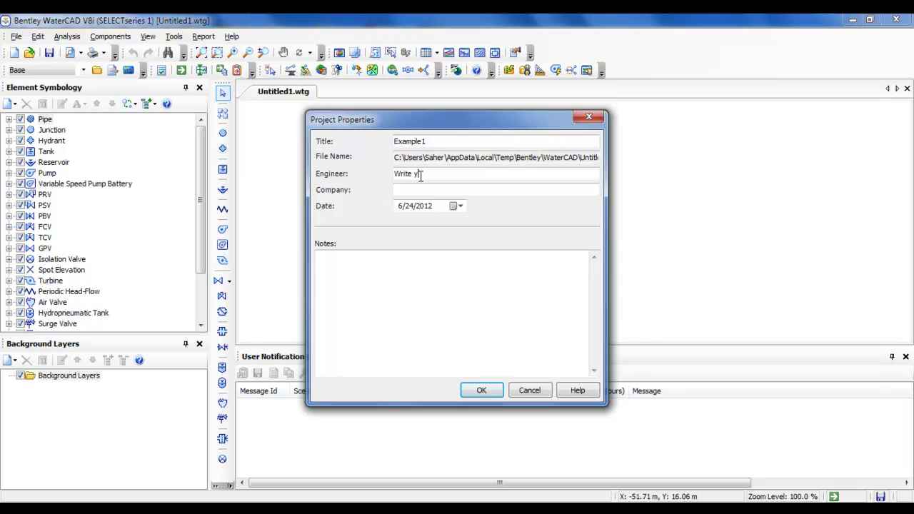
drag(457, 175, 384, 175)
click(423, 192)
click(400, 258)
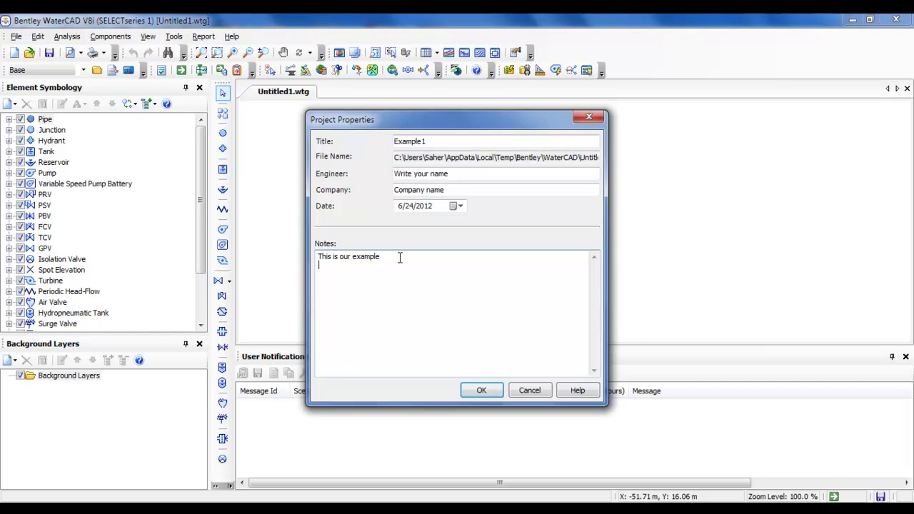
click(482, 390)
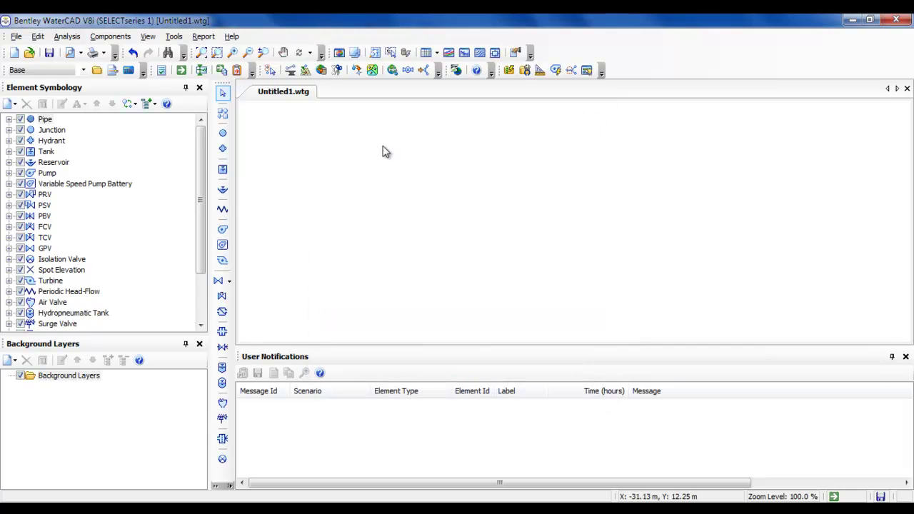
Save the untitled project in the WaterCAD folder under the file name exm1.
right_click(292, 95)
click(296, 163)
right_click(297, 160)
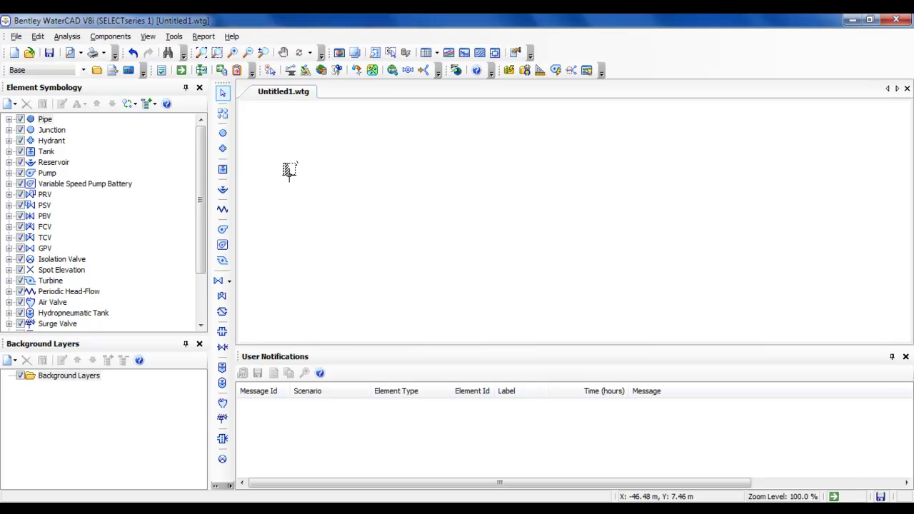
click(39, 27)
click(16, 36)
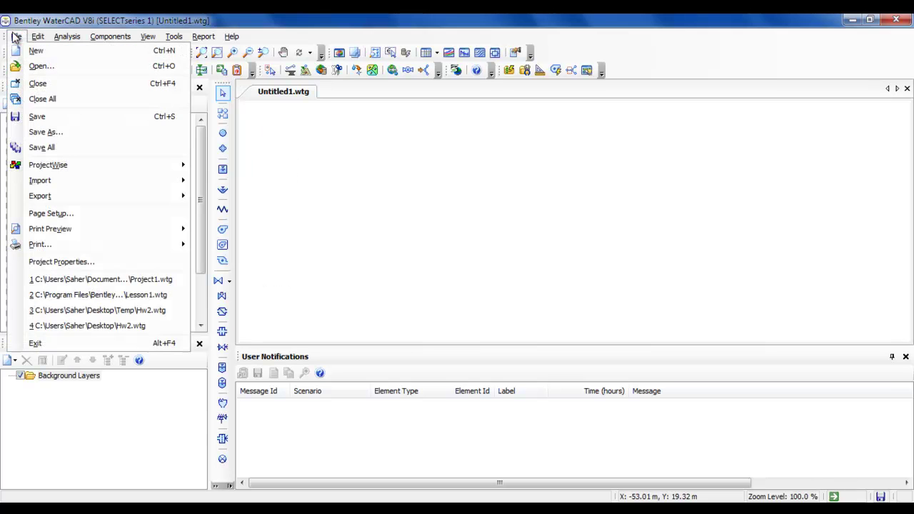
click(133, 139)
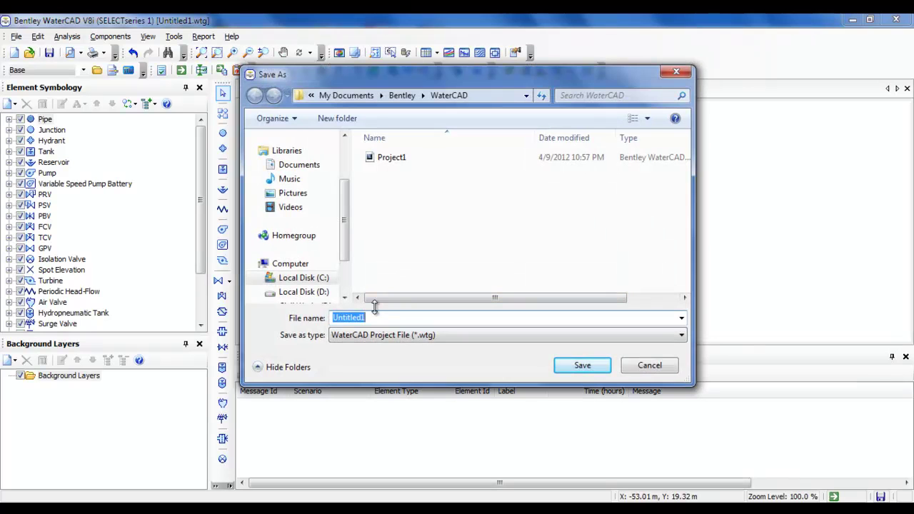
text(exm1)
key(Return)
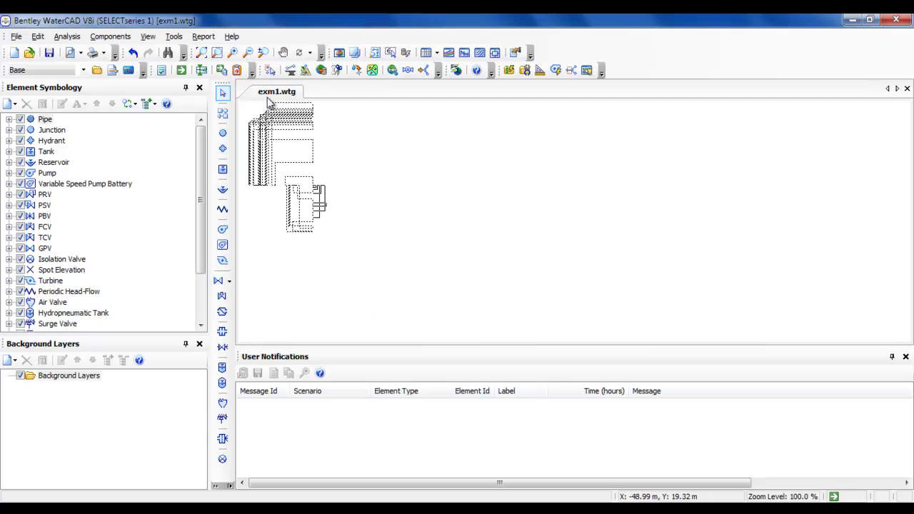
Add a background layer file, choosing the Contour DXF from the DXF folder inside Project Data on the Desktop.
click(71, 376)
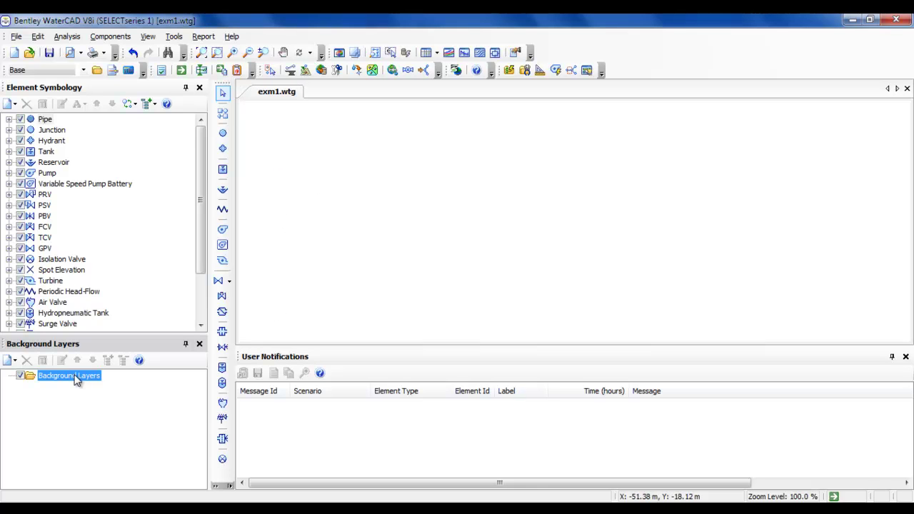
click(326, 245)
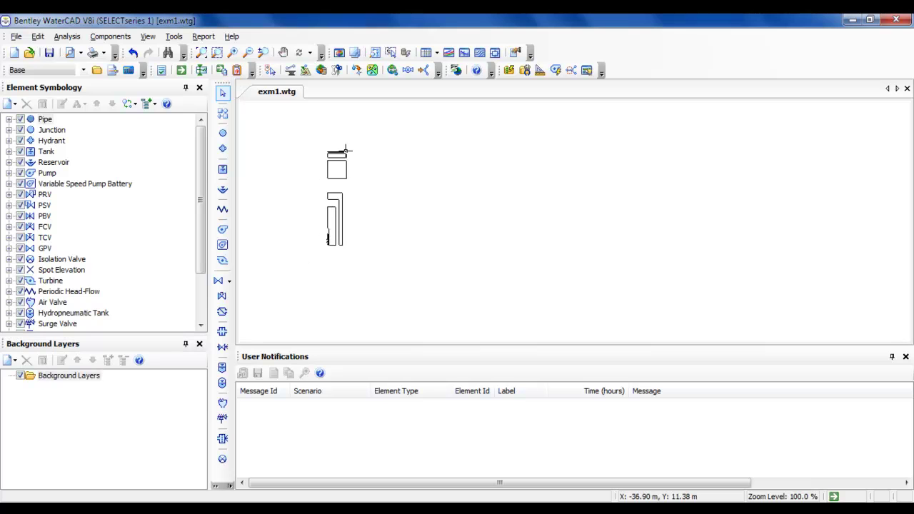
click(59, 378)
right_click(59, 378)
mouse_move(90, 389)
click(142, 387)
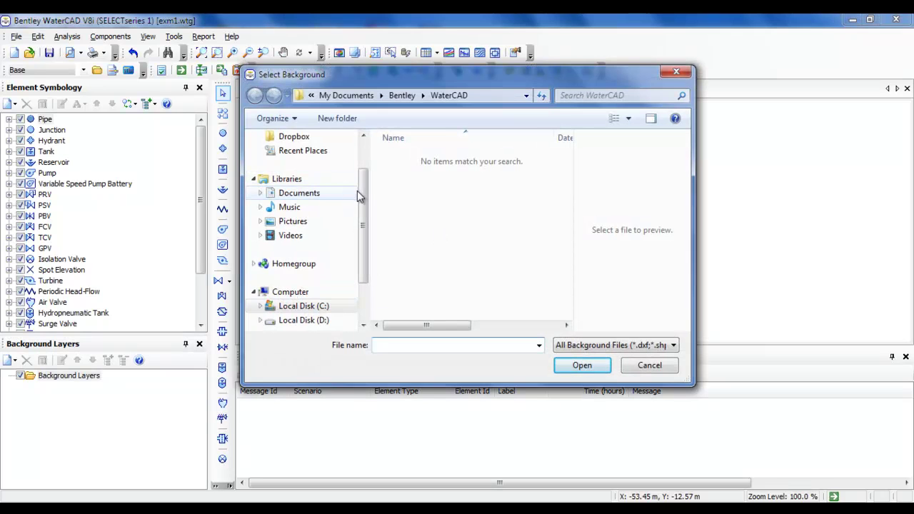
click(363, 137)
click(293, 157)
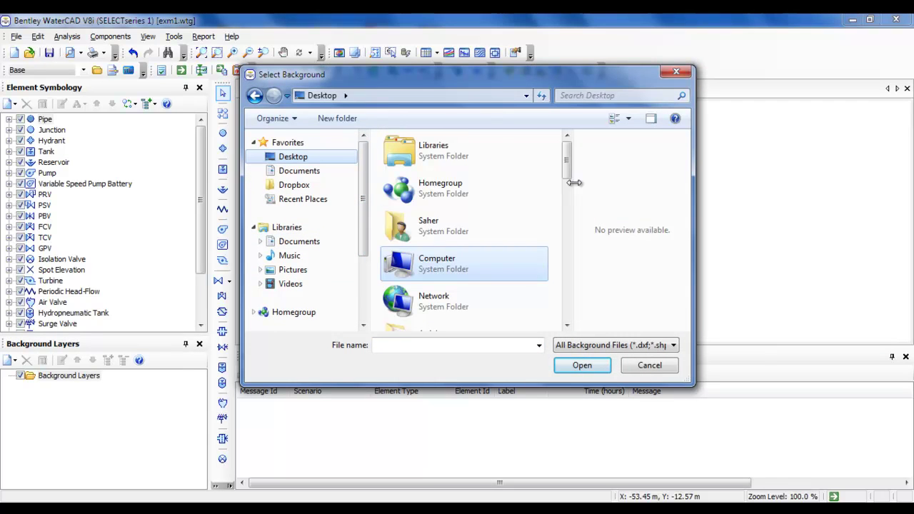
click(409, 275)
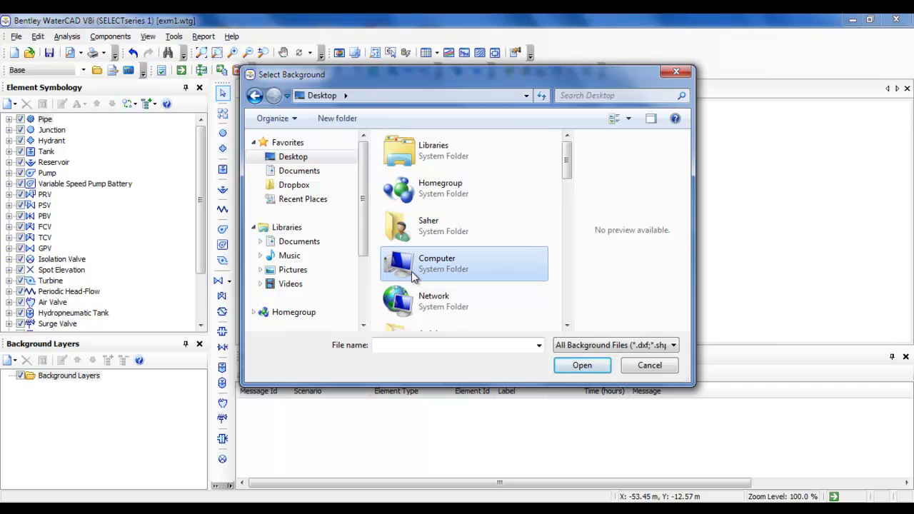
key(p)
key(Return)
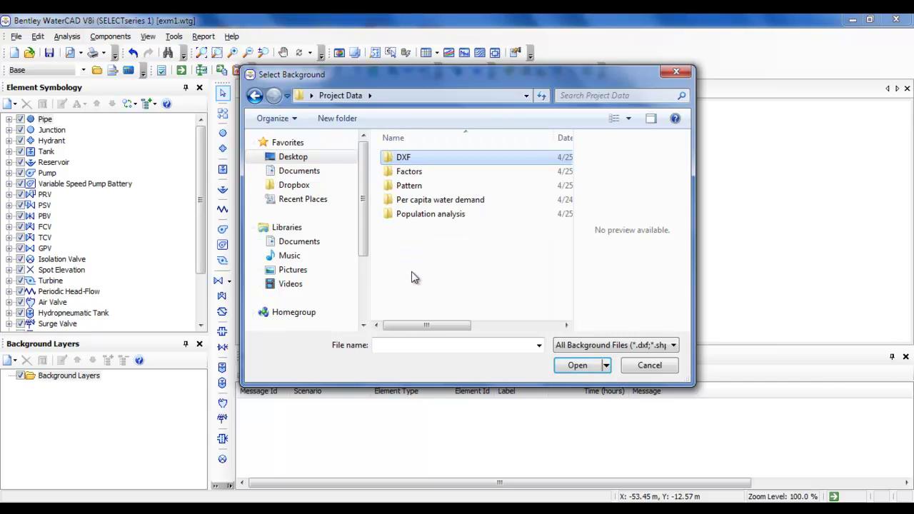
key(Return)
click(414, 159)
click(575, 365)
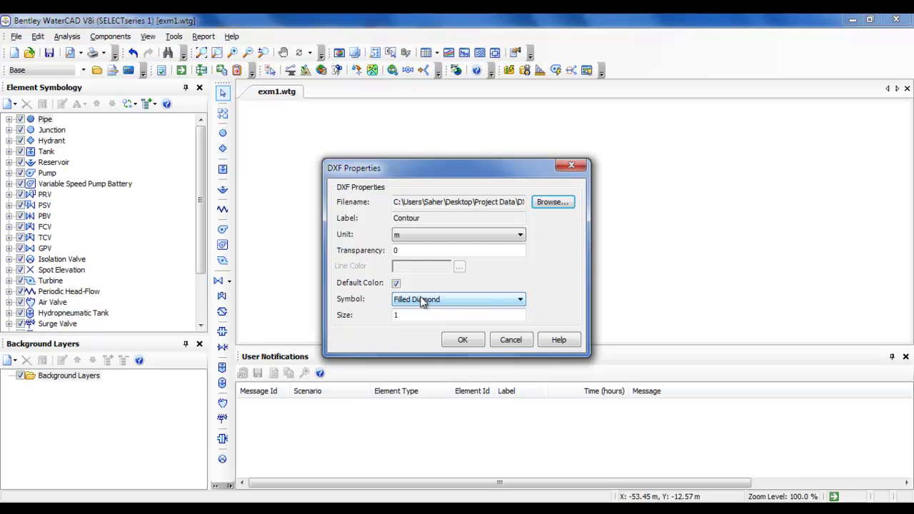
Replace the Contour layer's default colour with a light red line colour, import it and fit the drawing to the view.
click(399, 283)
click(459, 267)
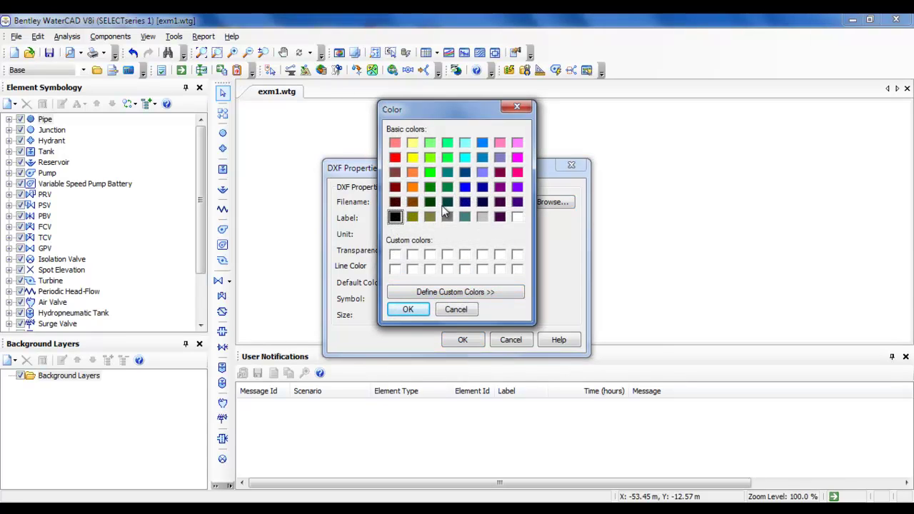
click(395, 142)
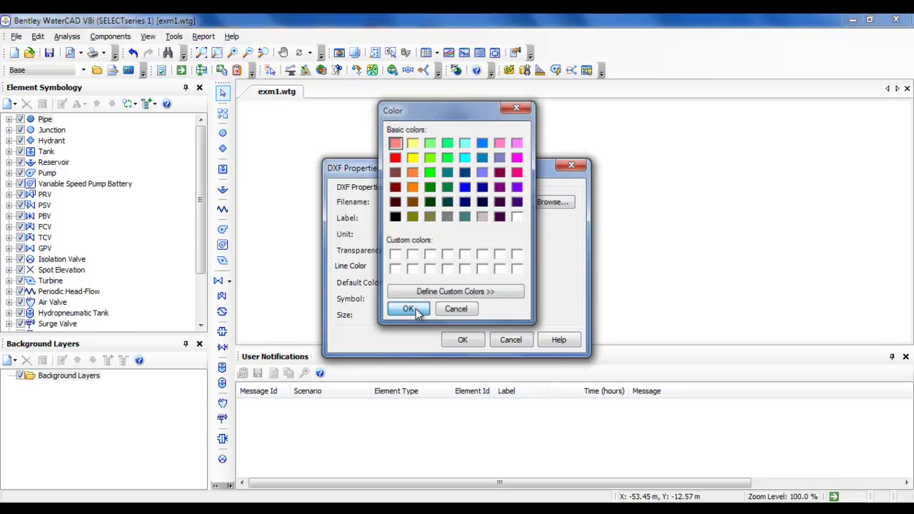
click(408, 309)
click(461, 340)
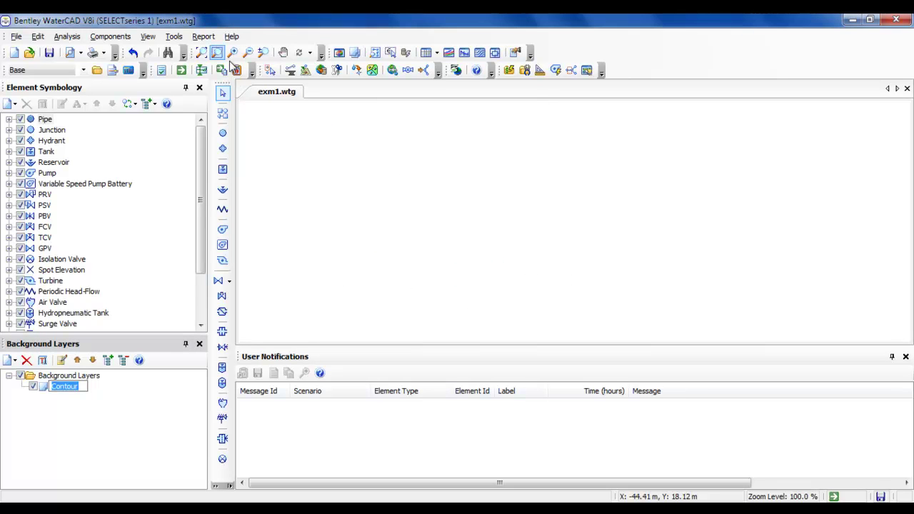
click(201, 53)
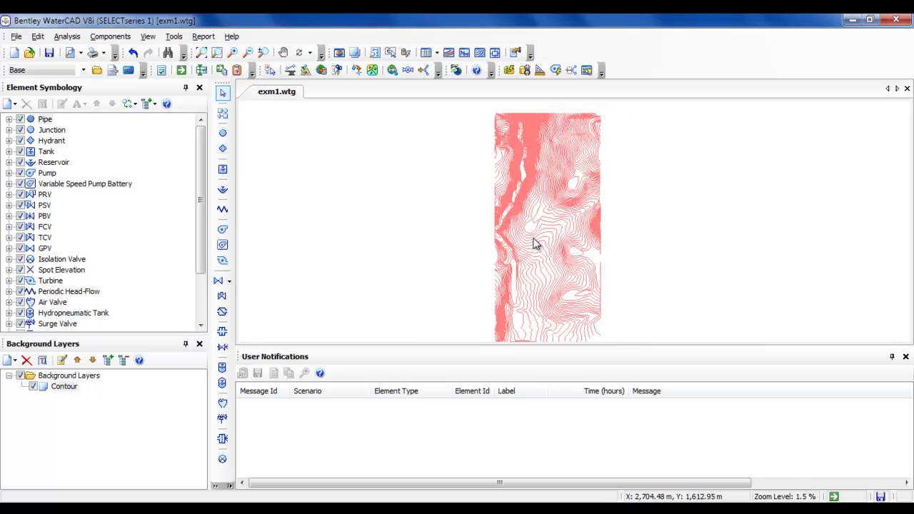
scroll(557, 232, up, 5)
scroll(567, 281, down, 8)
scroll(575, 243, up, 2)
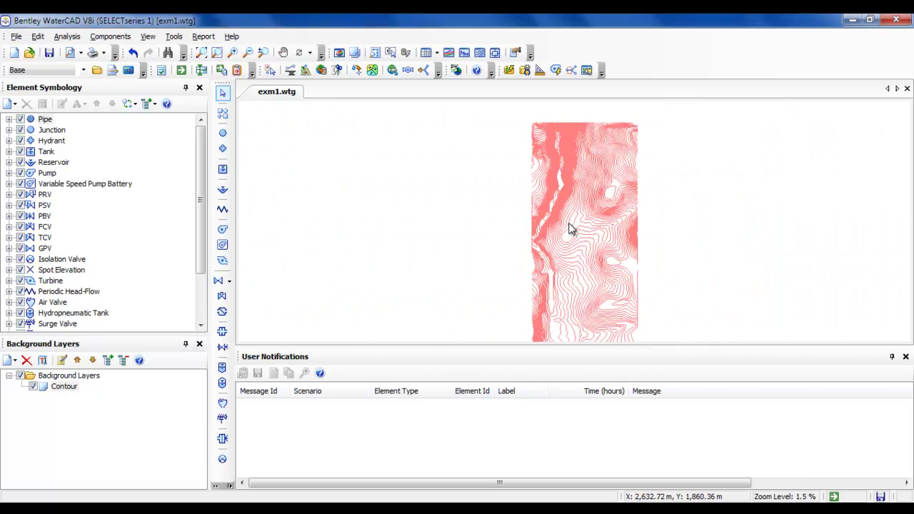
Add the Houses DXF as a background layer with its default colour turned off.
right_click(62, 376)
mouse_move(107, 386)
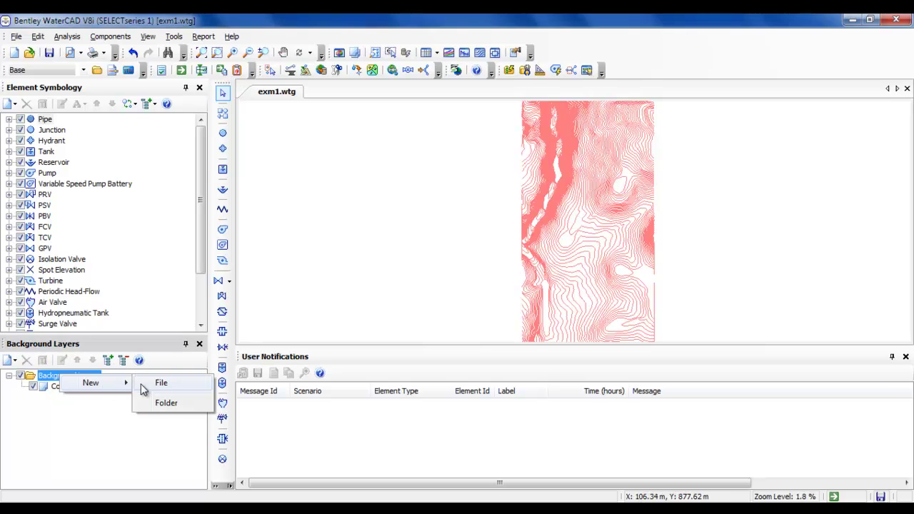
click(162, 383)
click(422, 172)
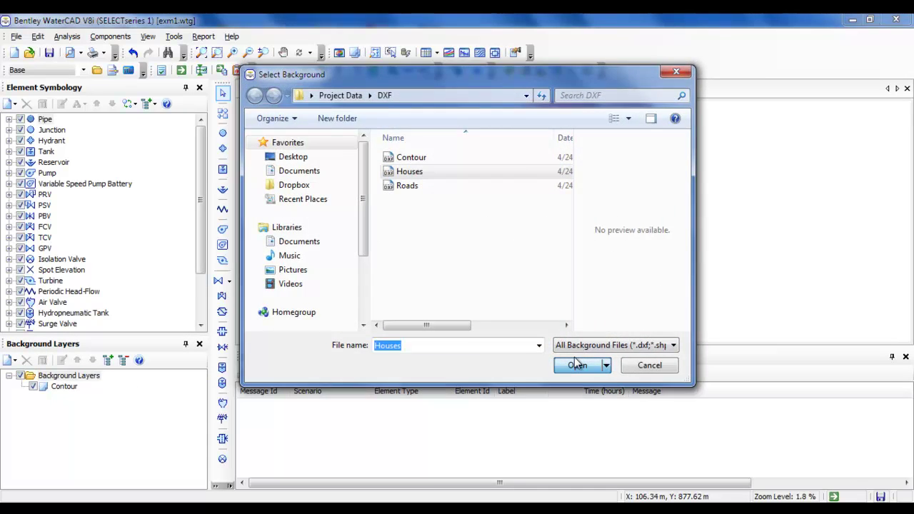
click(576, 363)
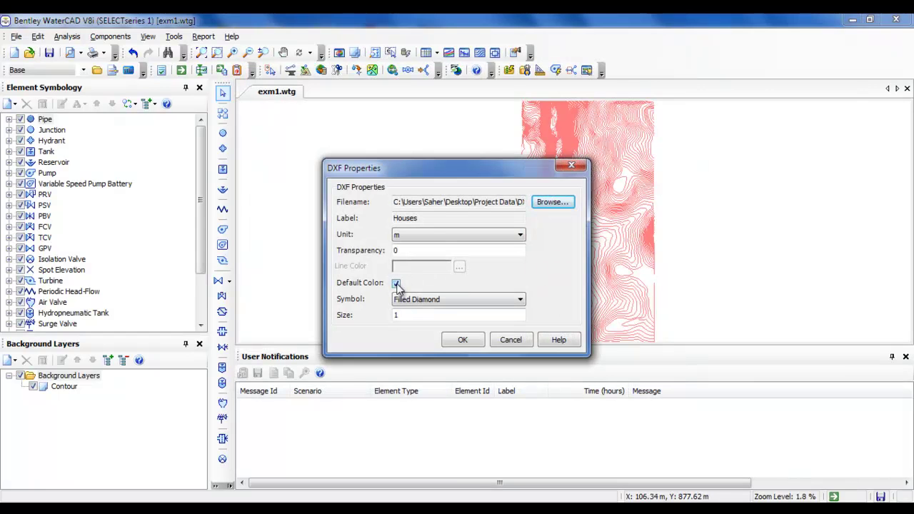
click(396, 283)
click(463, 340)
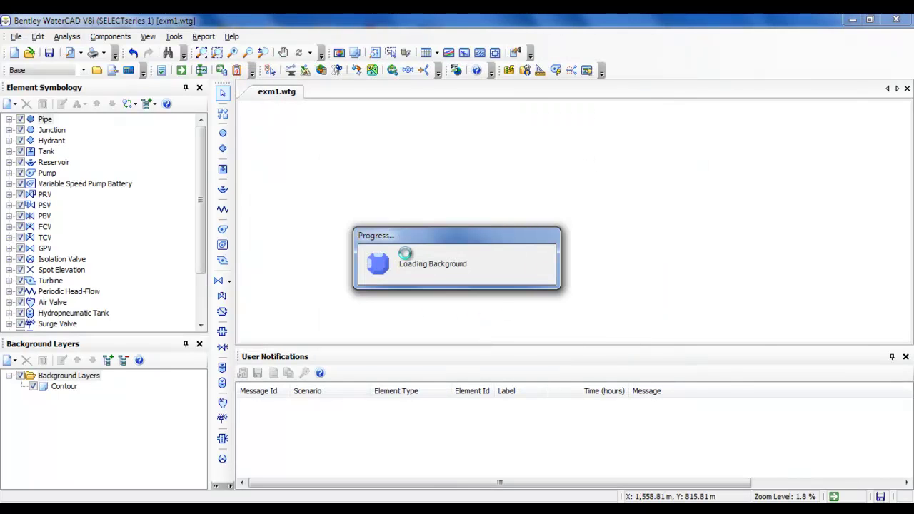
scroll(511, 268, up, 4)
scroll(511, 268, down, 4)
Add the Roads DXF as a background layer, replacing its default colour with a blue line colour.
right_click(69, 376)
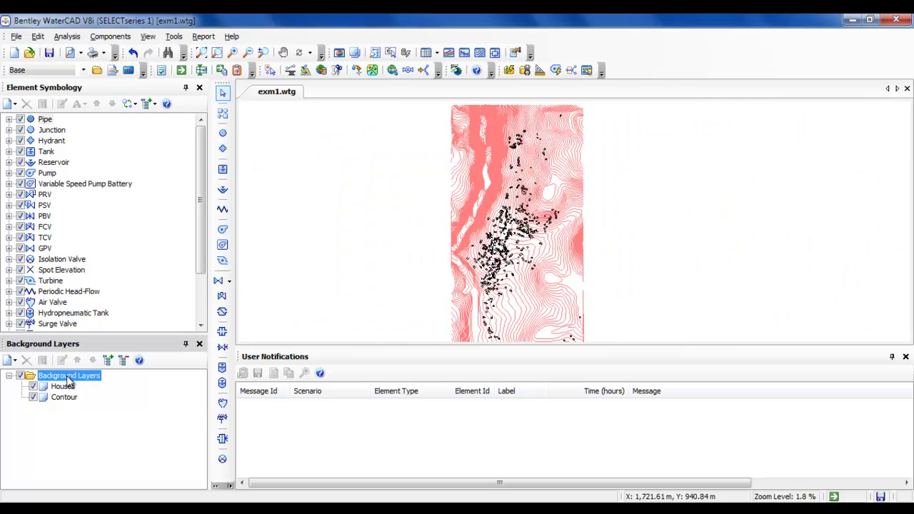
mouse_move(107, 386)
click(190, 388)
click(404, 186)
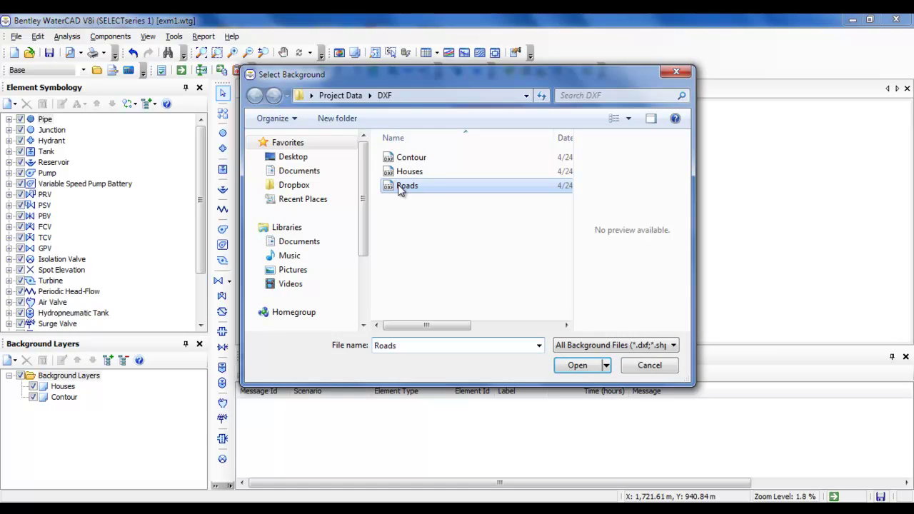
click(578, 365)
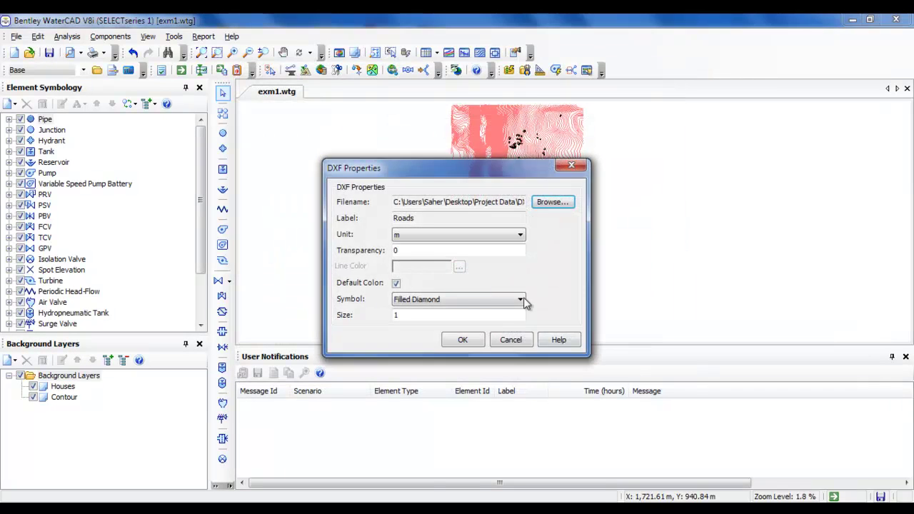
click(396, 284)
click(460, 267)
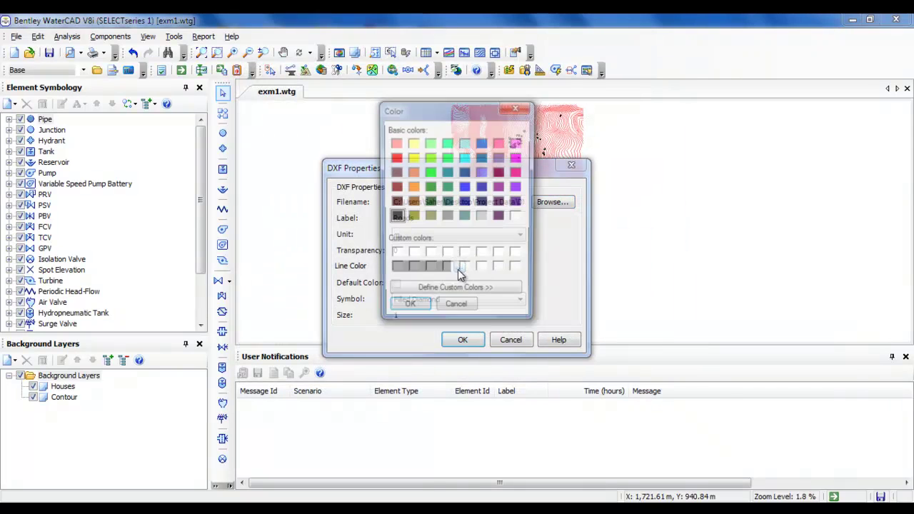
click(465, 187)
click(408, 309)
click(463, 341)
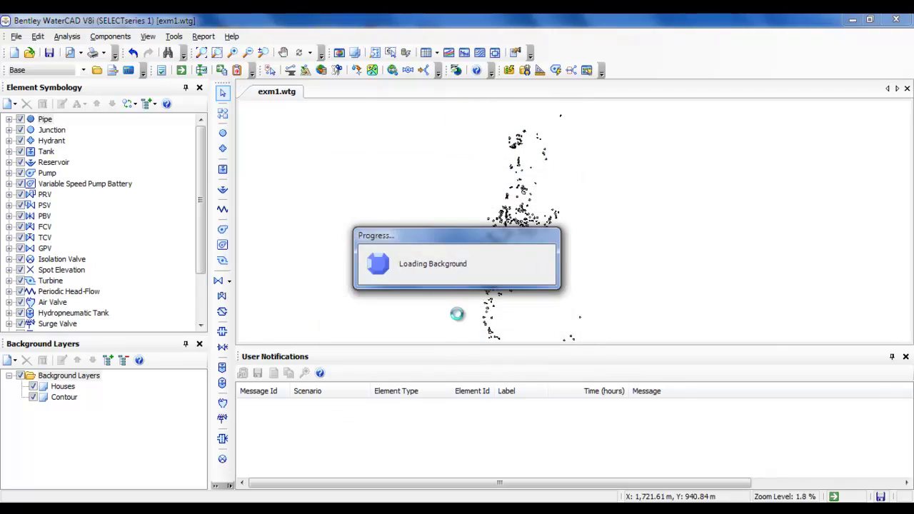
Examine how the roads, houses and contour lines line up across the whole map and among the village houses.
scroll(499, 248, up, 10)
scroll(498, 250, down, 8)
scroll(499, 249, down, 3)
scroll(463, 281, up, 10)
scroll(463, 280, down, 12)
scroll(493, 200, down, 4)
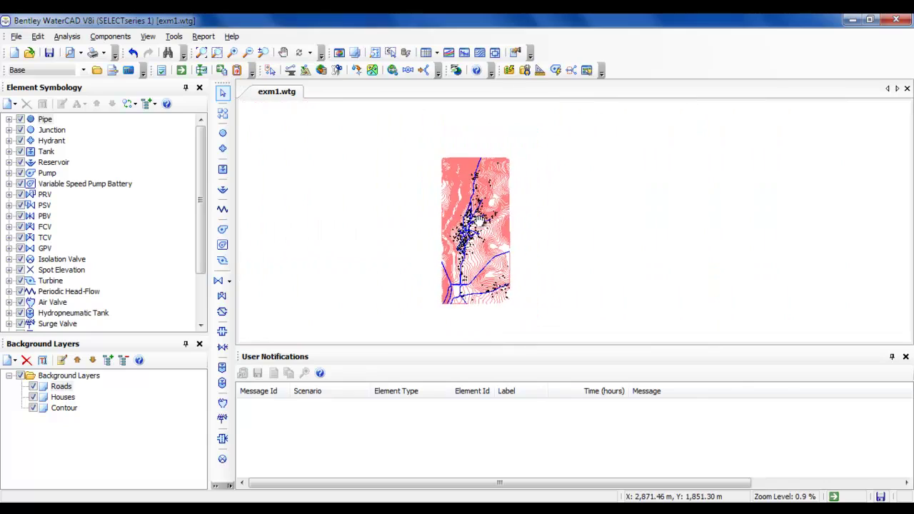
scroll(490, 222, up, 12)
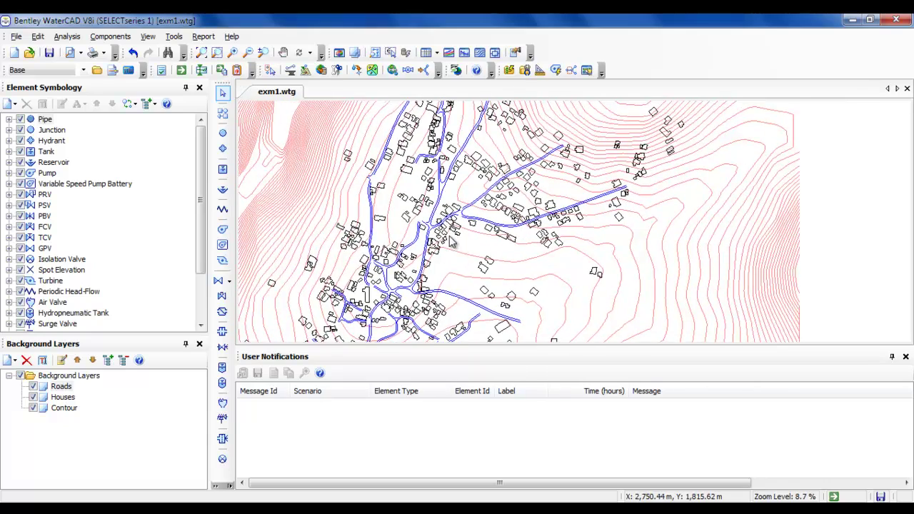
scroll(450, 242, down, 6)
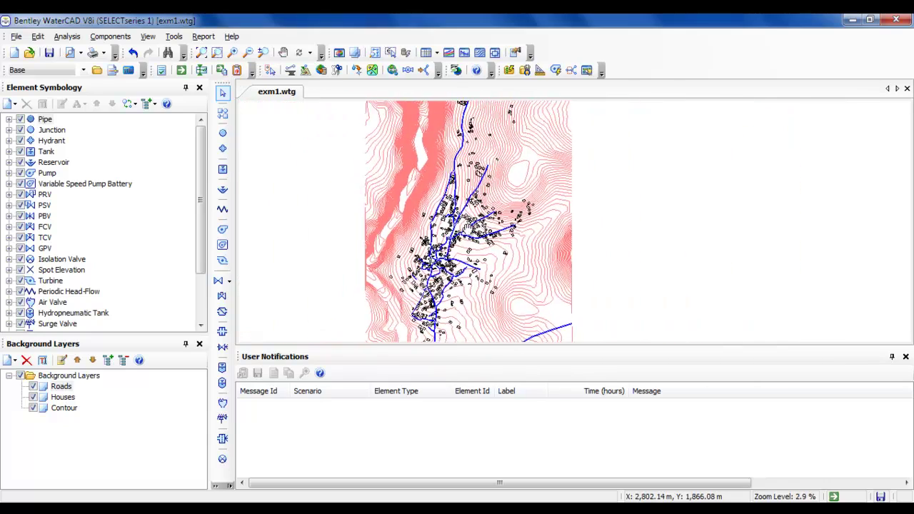
scroll(471, 230, up, 1)
scroll(493, 227, down, 3)
scroll(523, 223, up, 1)
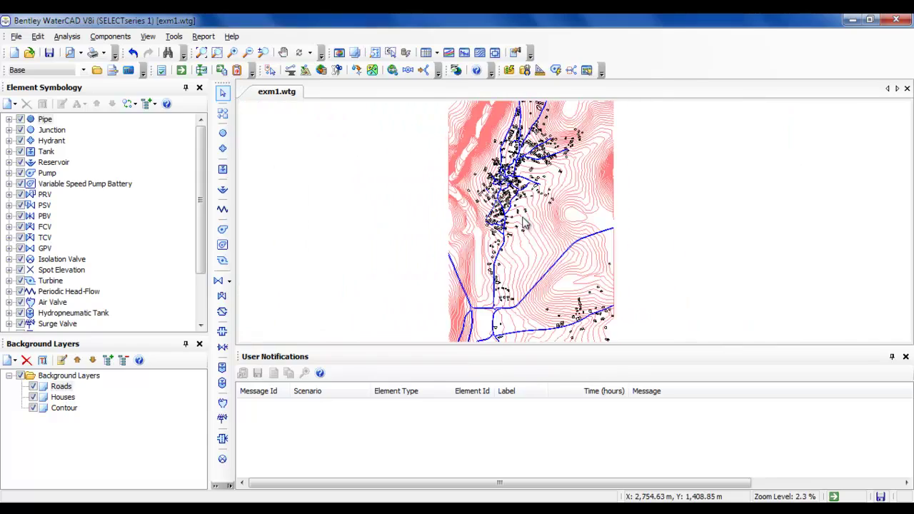
scroll(525, 223, up, 5)
scroll(514, 282, down, 2)
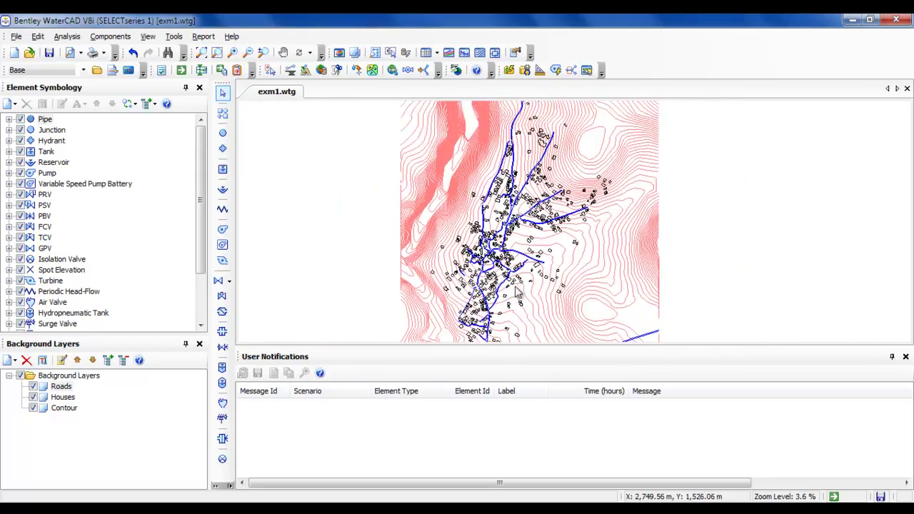
scroll(518, 228, up, 12)
scroll(460, 243, up, 1)
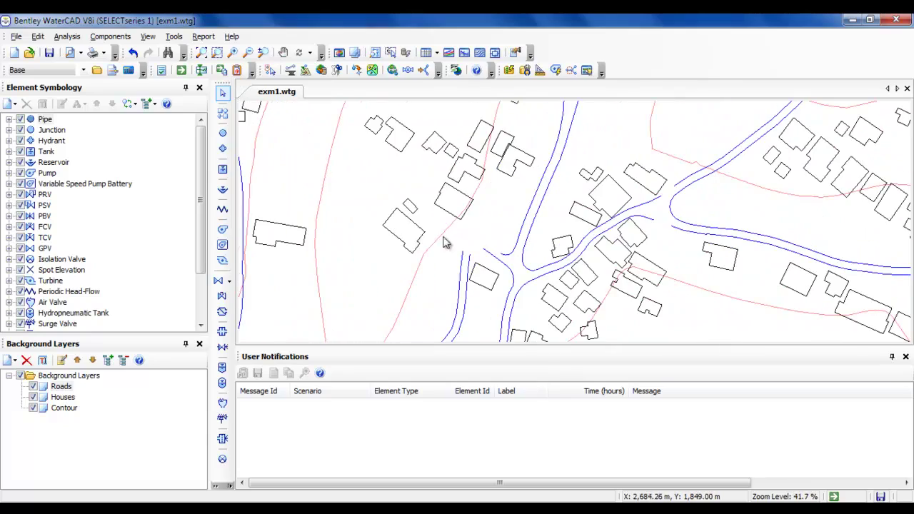
Examine the terrain around the village, from the steep valley in the west to the road junctions in the south.
scroll(531, 276, down, 9)
scroll(575, 248, down, 3)
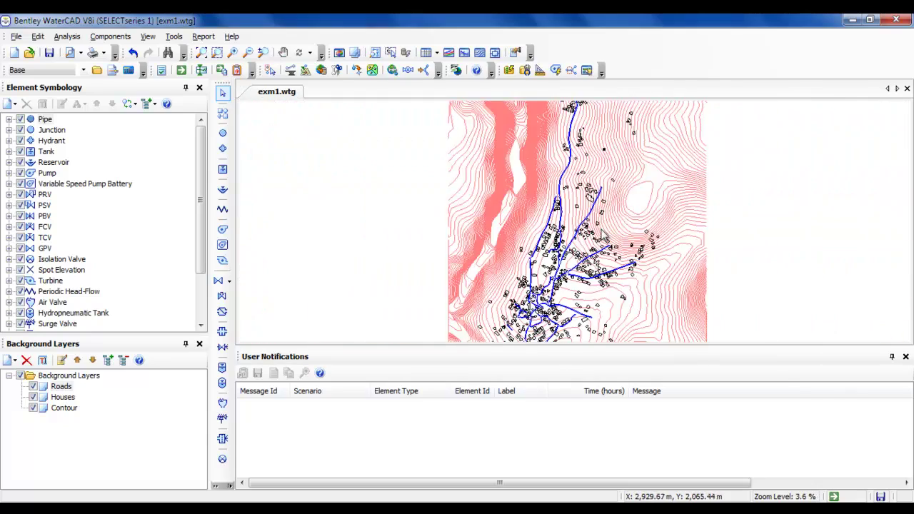
scroll(587, 247, down, 1)
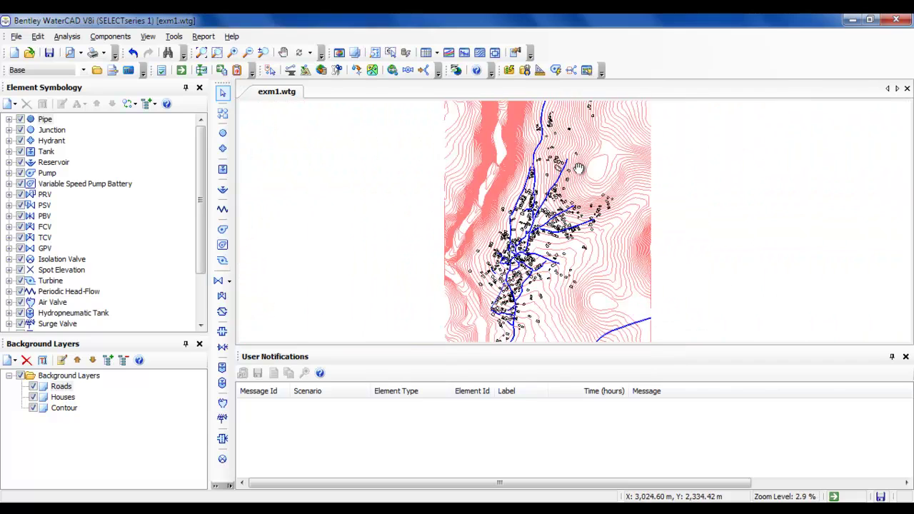
scroll(531, 258, up, 4)
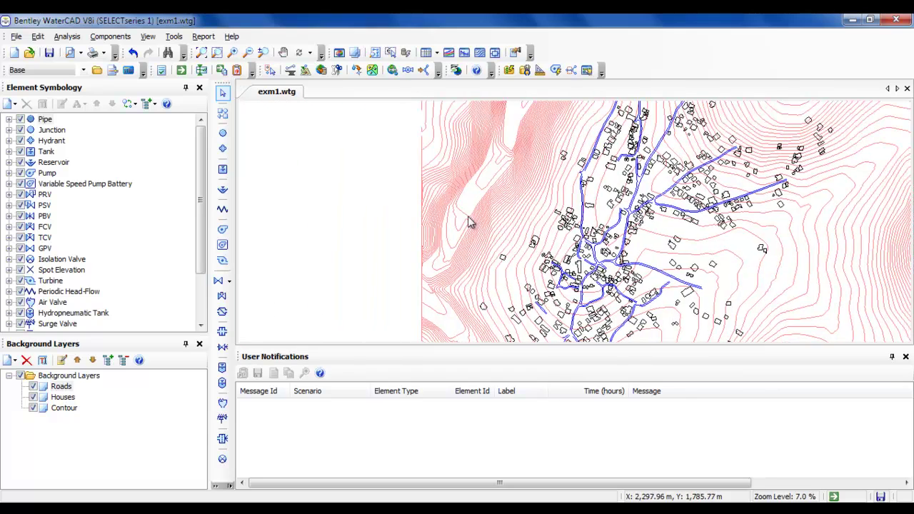
scroll(443, 258, down, 4)
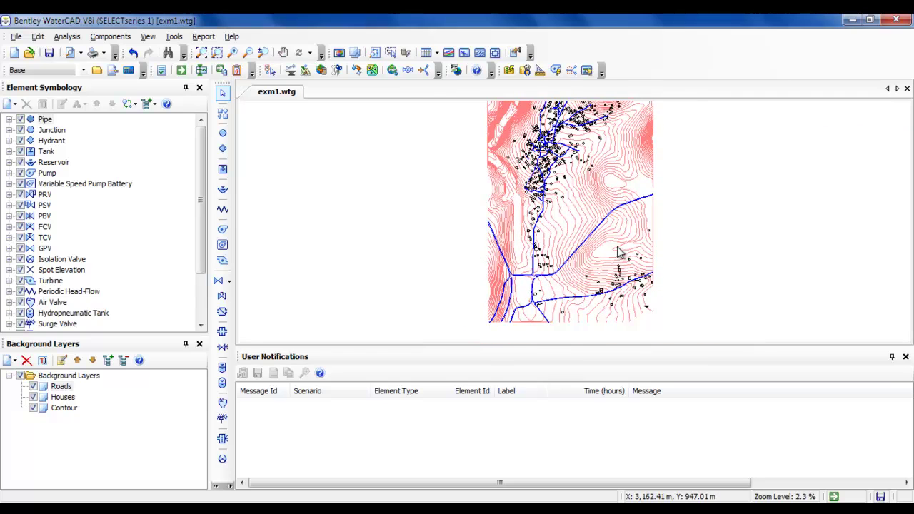
scroll(621, 251, up, 3)
scroll(572, 245, down, 4)
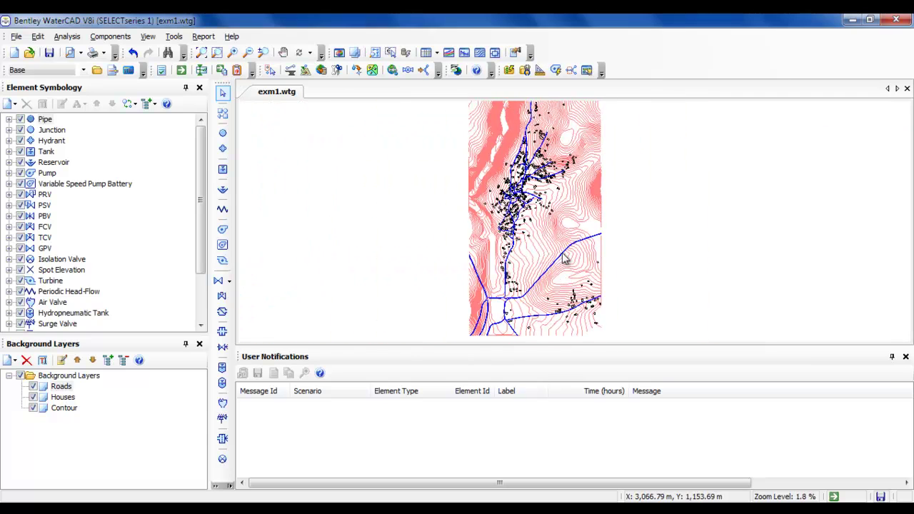
scroll(551, 246, up, 2)
scroll(546, 207, down, 2)
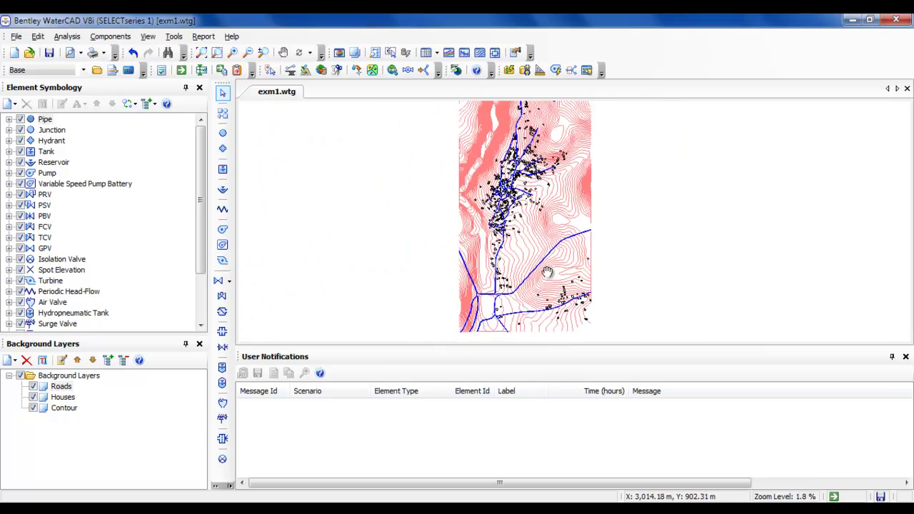
scroll(548, 257, up, 3)
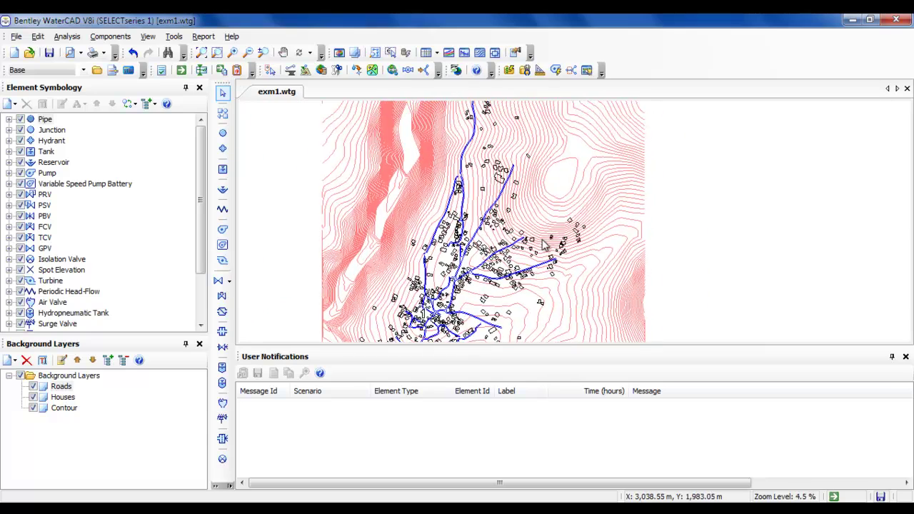
Examine the closed hilltop contour east of the village and its position relative to the houses and roads.
scroll(549, 229, up, 4)
scroll(561, 175, down, 2)
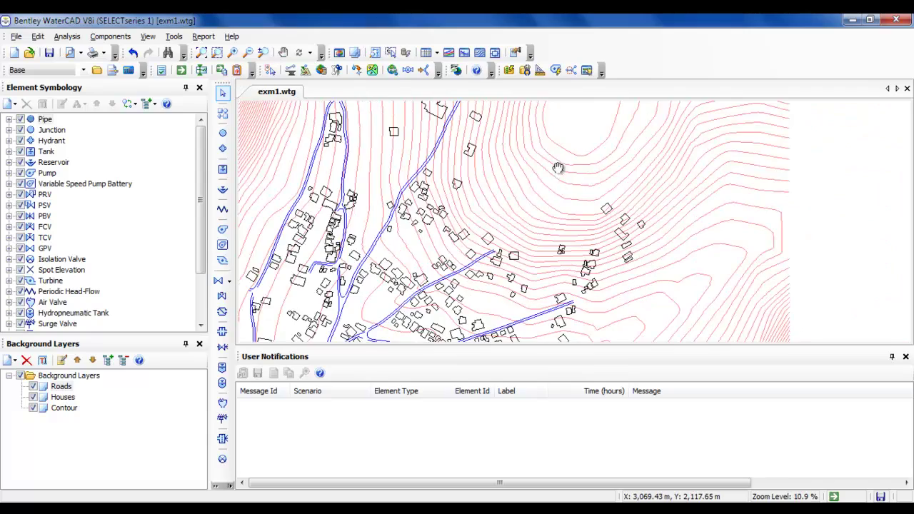
scroll(560, 172, down, 2)
scroll(544, 234, up, 3)
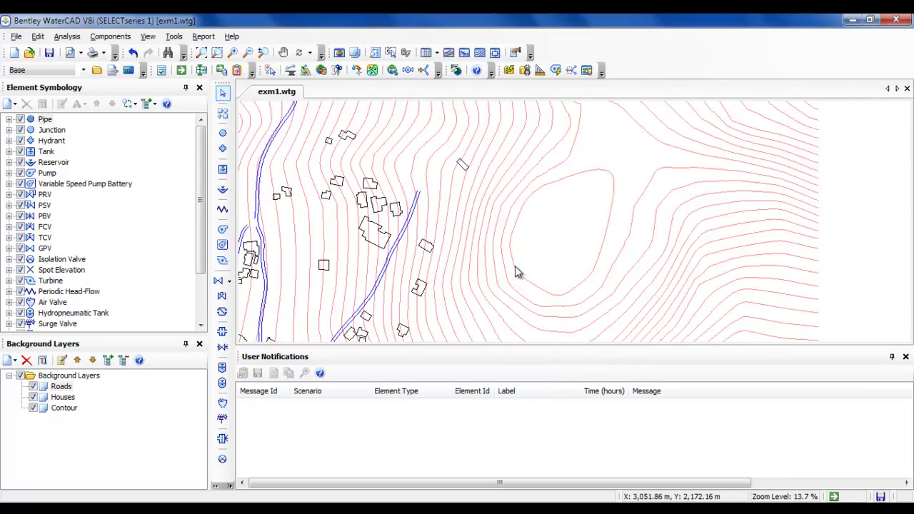
scroll(593, 230, down, 6)
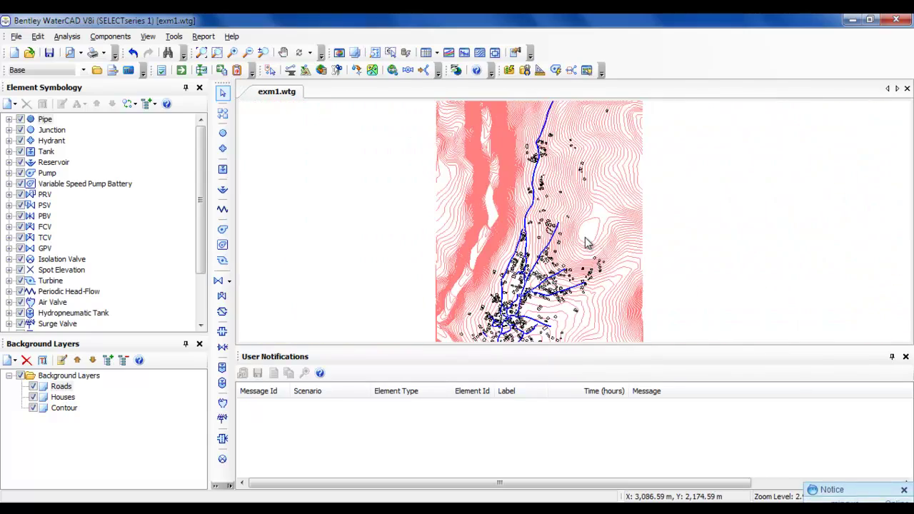
click(903, 479)
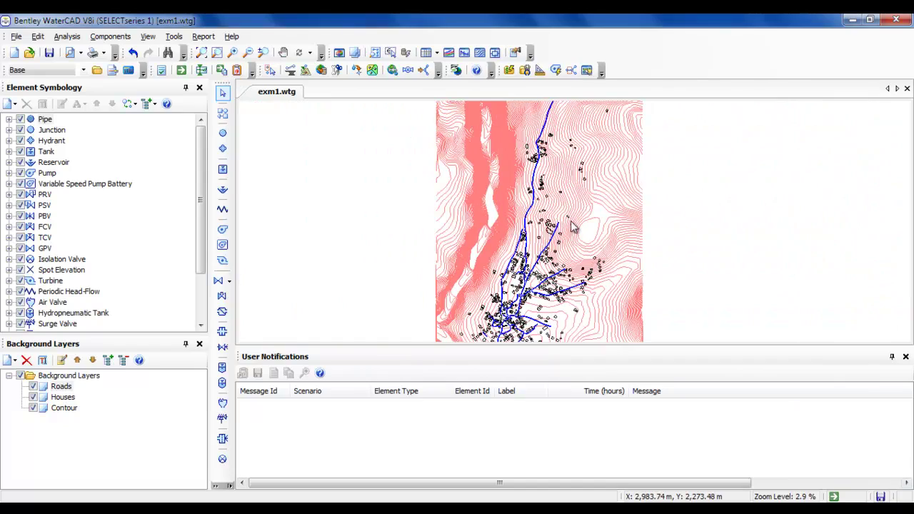
scroll(535, 225, up, 5)
scroll(498, 243, down, 2)
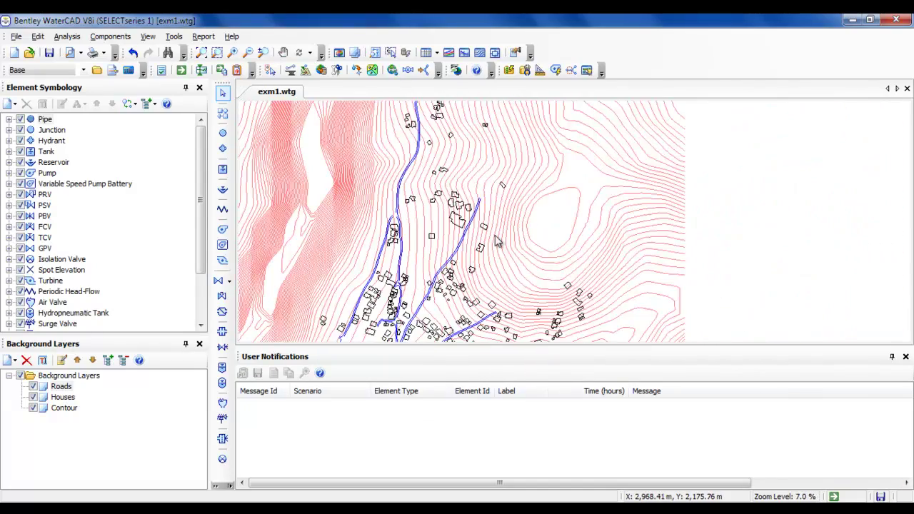
scroll(497, 243, down, 1)
scroll(529, 254, up, 3)
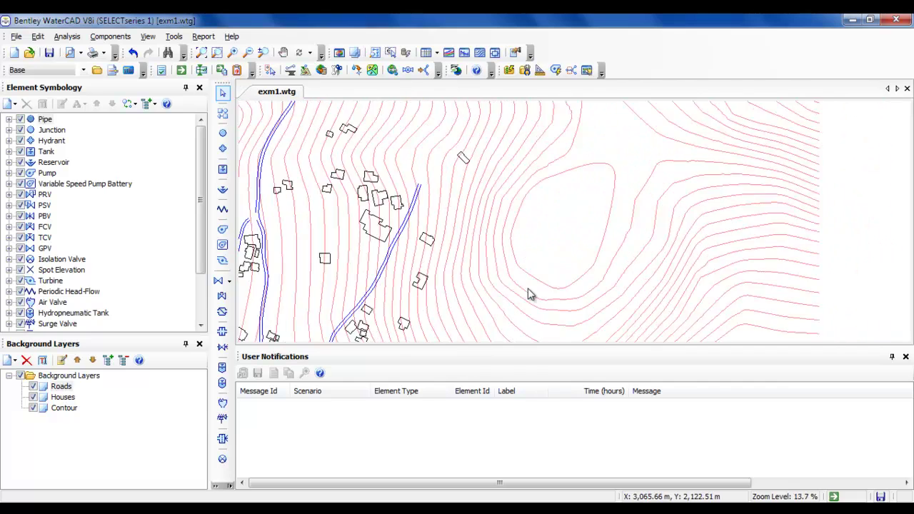
scroll(532, 258, down, 5)
drag(531, 267, 528, 215)
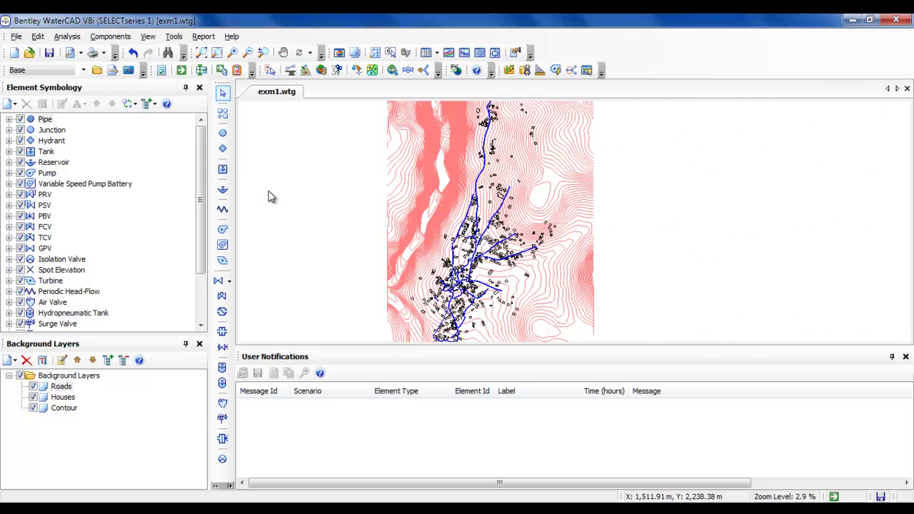
Place tanks by the eastern hilltop, south of the village houses and beside the southeastern road, and view the last tank's properties.
click(222, 169)
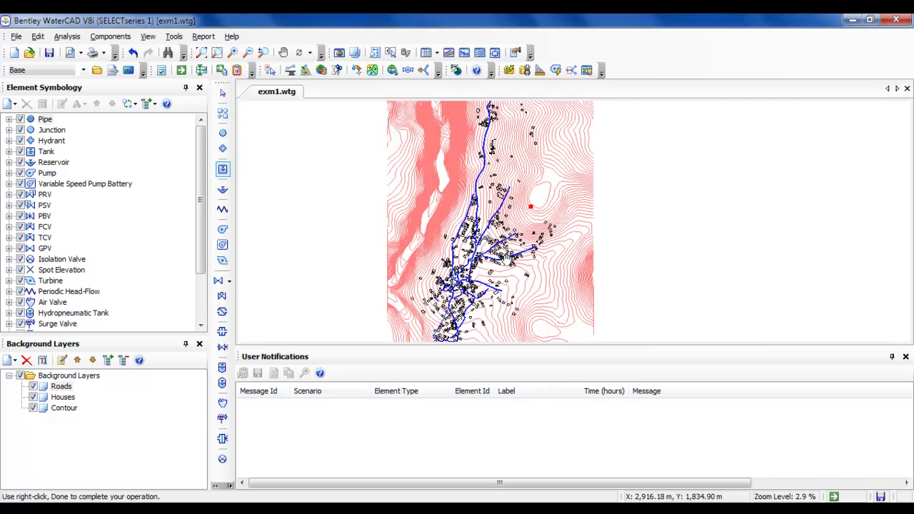
drag(516, 264, 513, 211)
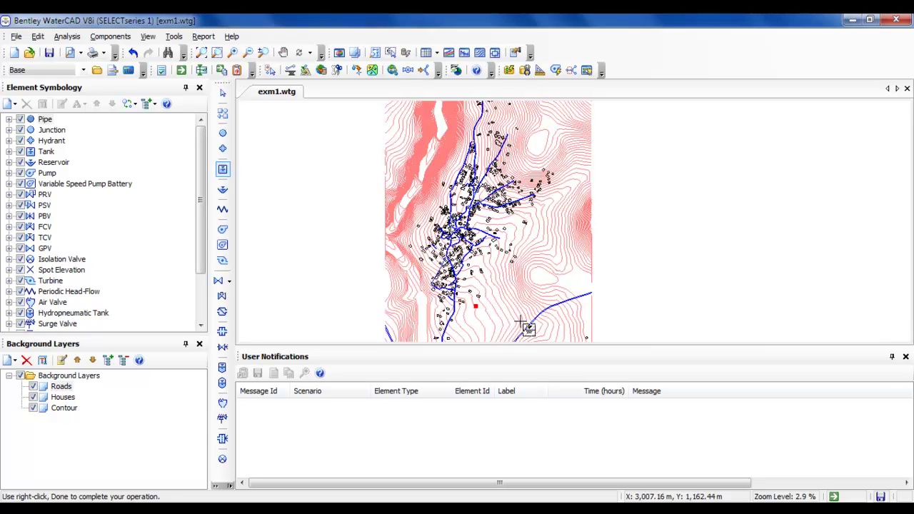
drag(494, 282, 490, 325)
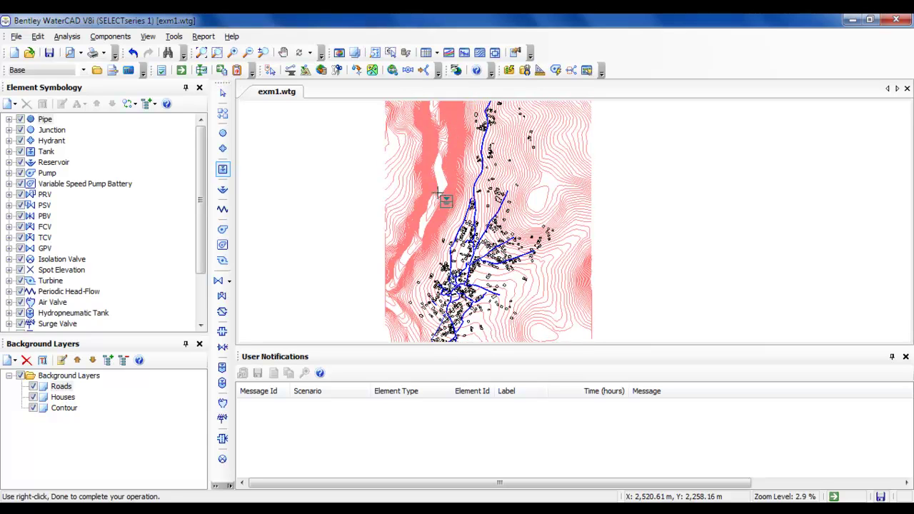
right_click(346, 218)
click(361, 228)
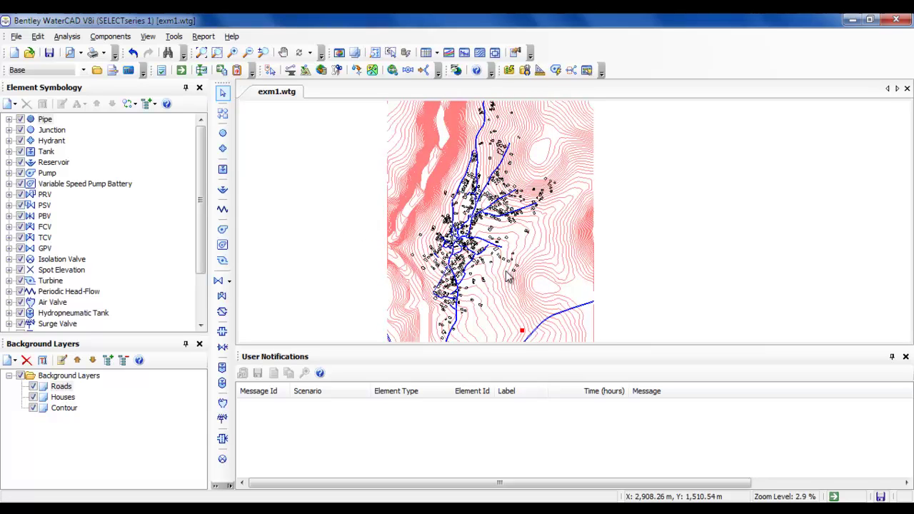
double_click(524, 334)
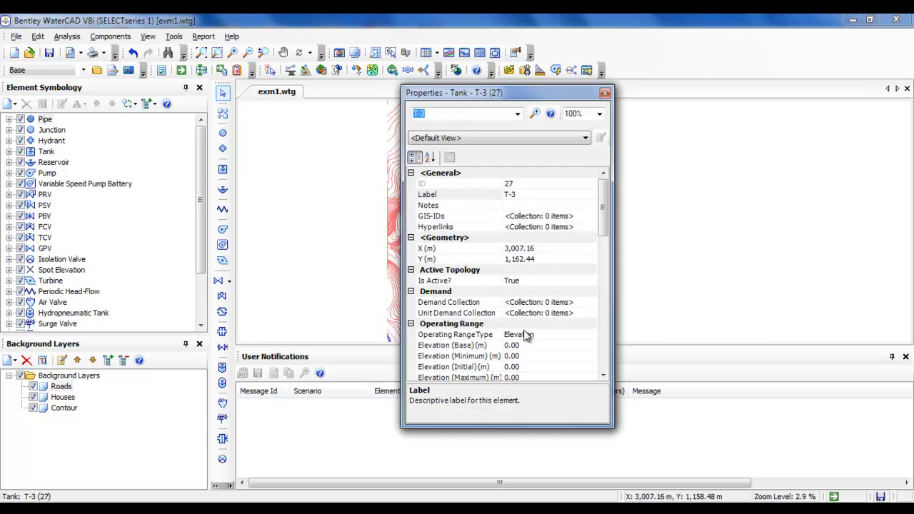
click(605, 94)
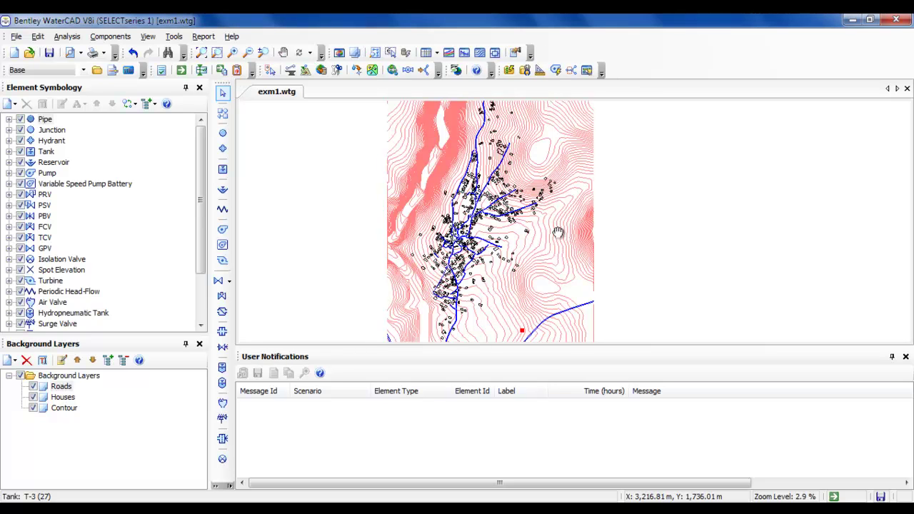
Set the drawing's symbol size and text height multipliers to 15 in the options.
scroll(566, 236, up, 3)
scroll(537, 229, up, 4)
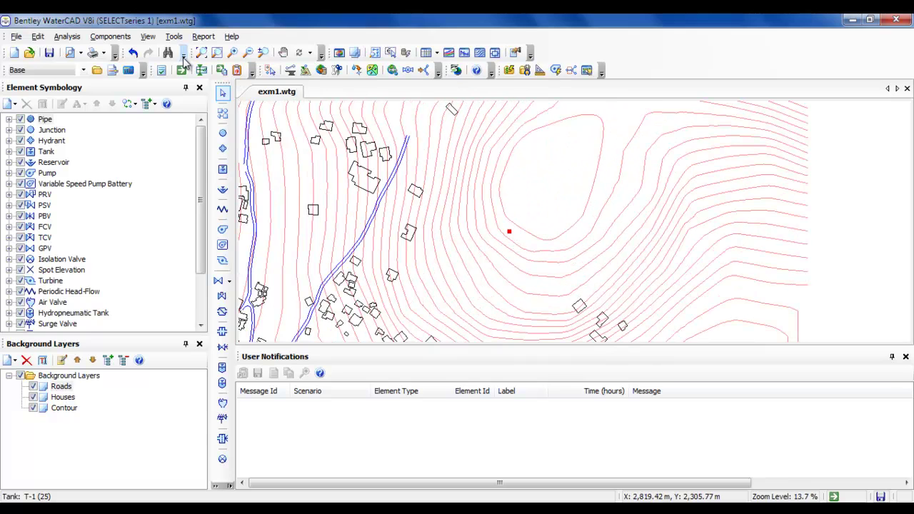
click(173, 36)
click(257, 326)
click(338, 85)
click(366, 86)
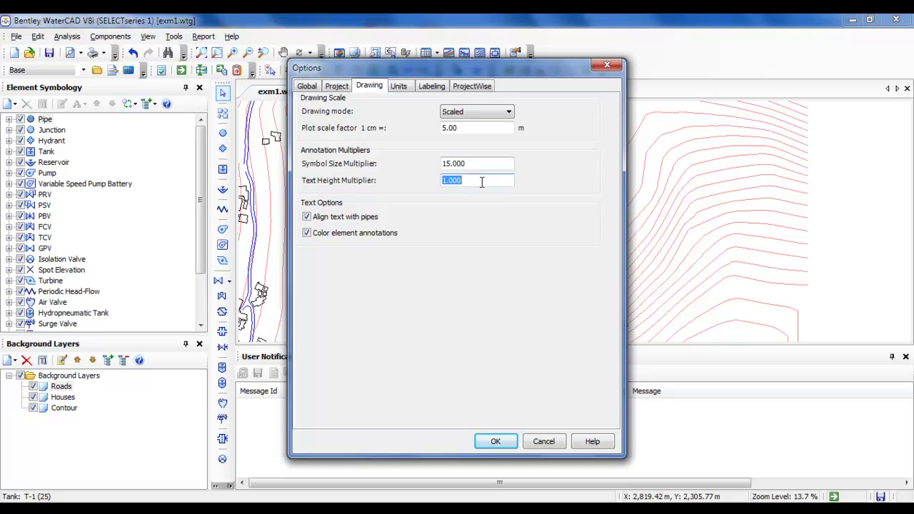
text(15)
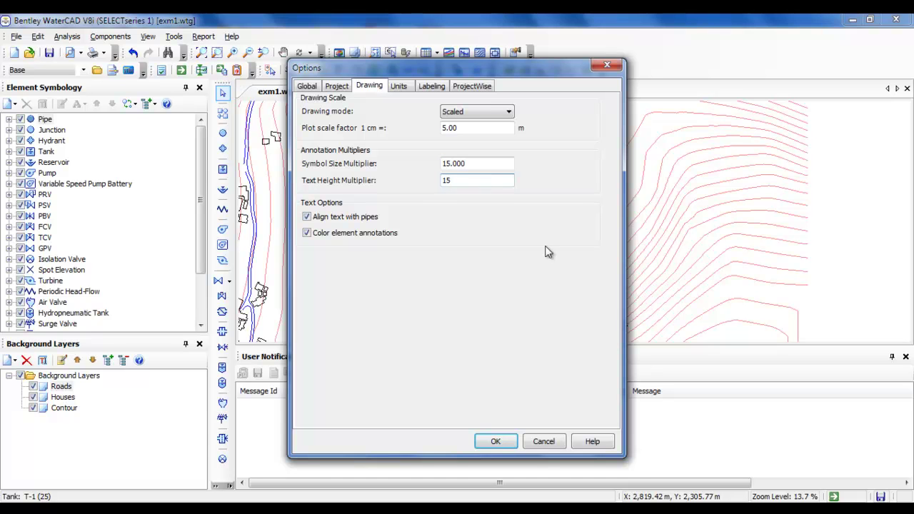
click(496, 441)
Examine the enlarged tank symbols and labels by the eastern hilltop, south of the village and beside the southeastern road.
scroll(561, 245, up, 3)
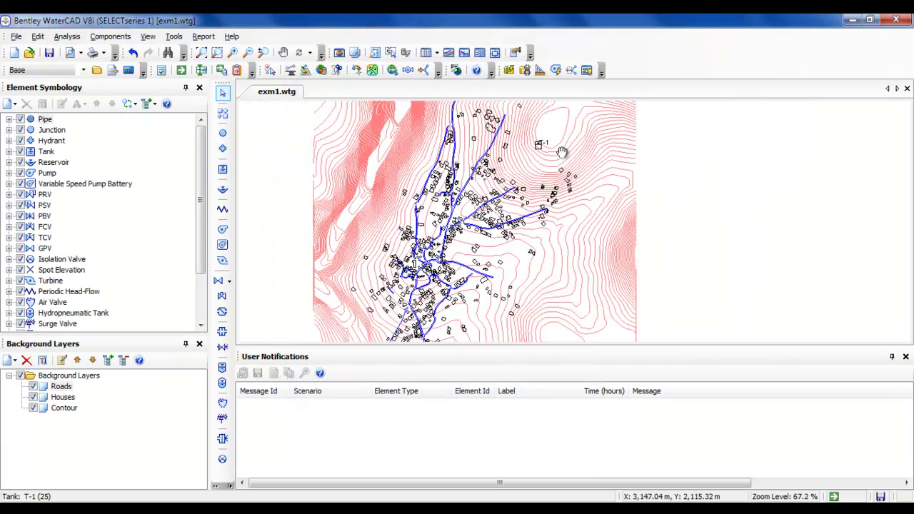
scroll(563, 203, down, 5)
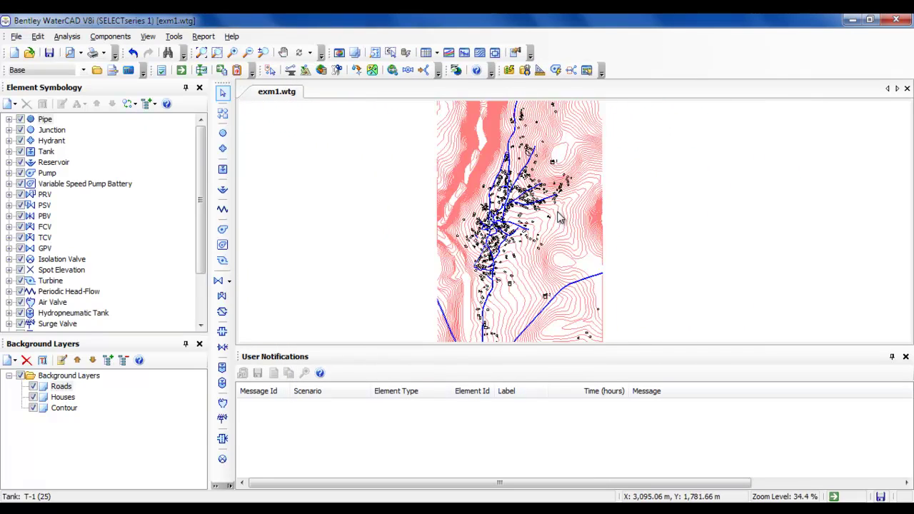
scroll(546, 314, up, 2)
scroll(540, 303, up, 1)
scroll(513, 209, down, 2)
scroll(511, 209, up, 1)
scroll(503, 225, down, 1)
scroll(502, 235, down, 1)
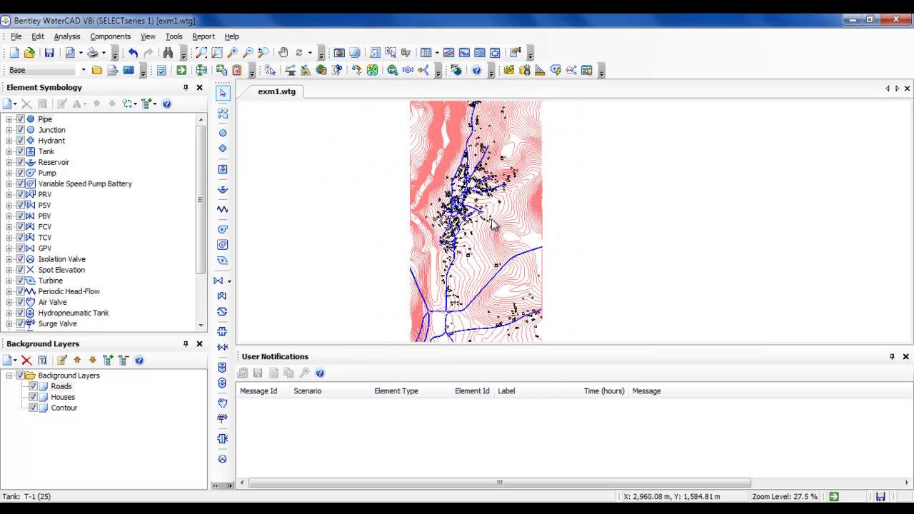
scroll(502, 236, up, 8)
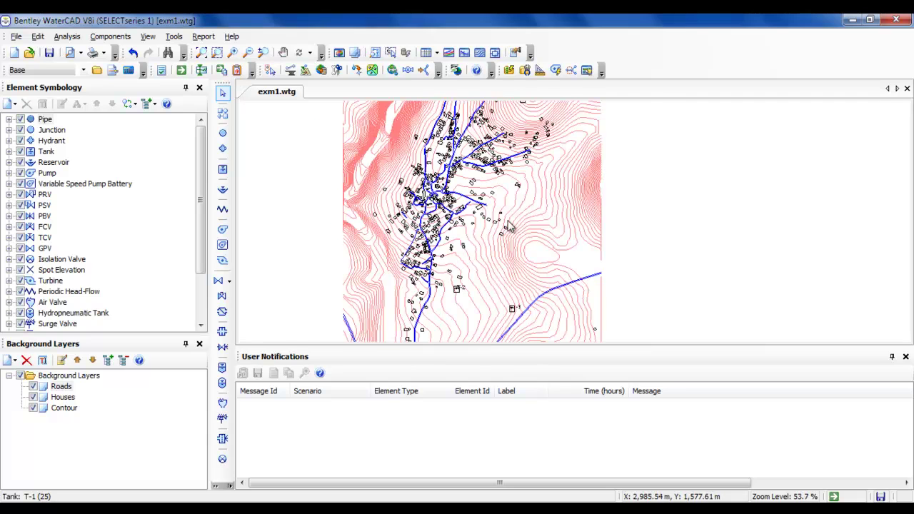
scroll(500, 198, down, 6)
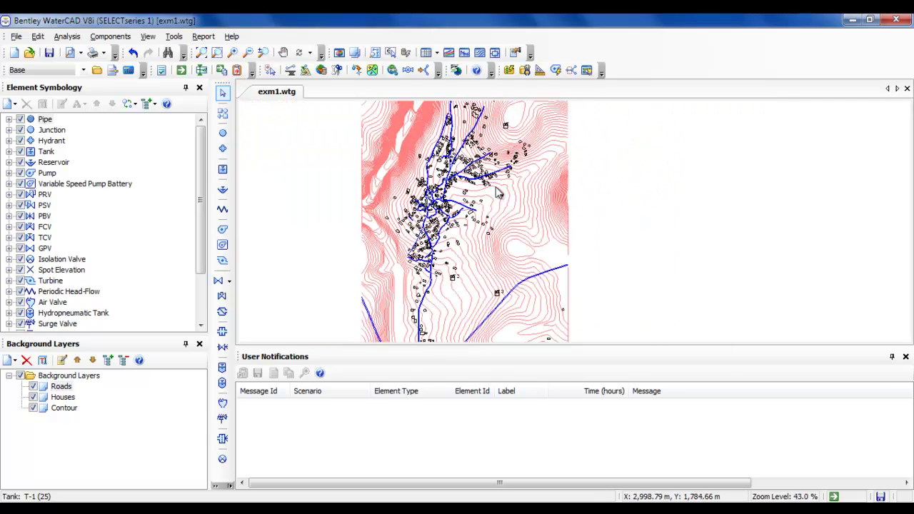
Start the TRex elevation extraction with DXF Contours as data source type and load the Contour DXF file.
click(148, 36)
mouse_move(138, 41)
mouse_move(169, 41)
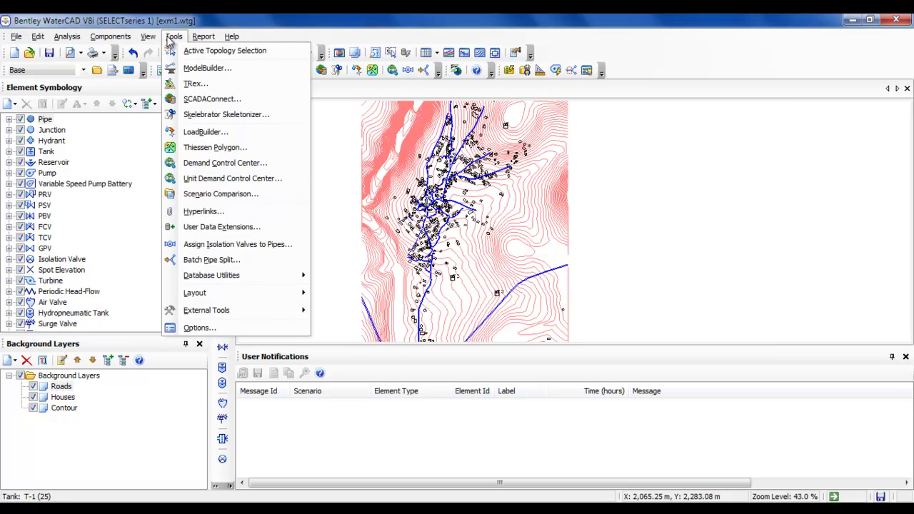
click(198, 85)
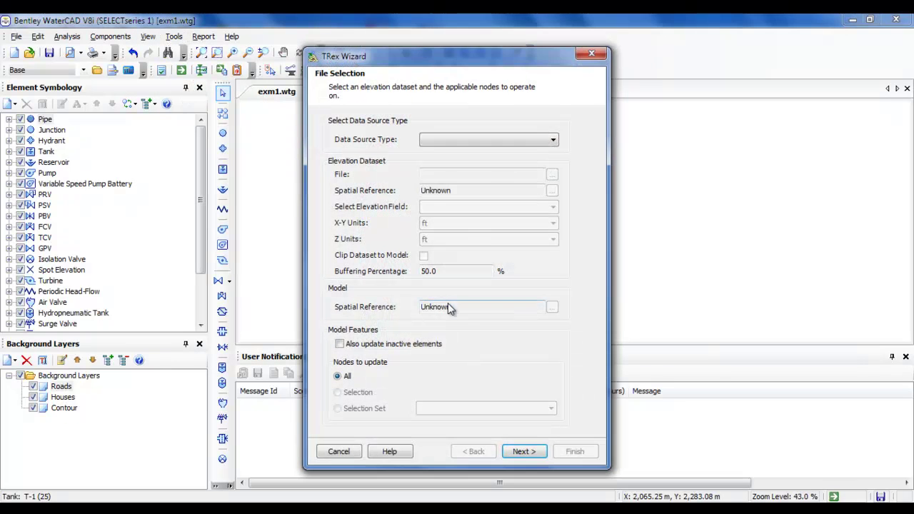
click(553, 141)
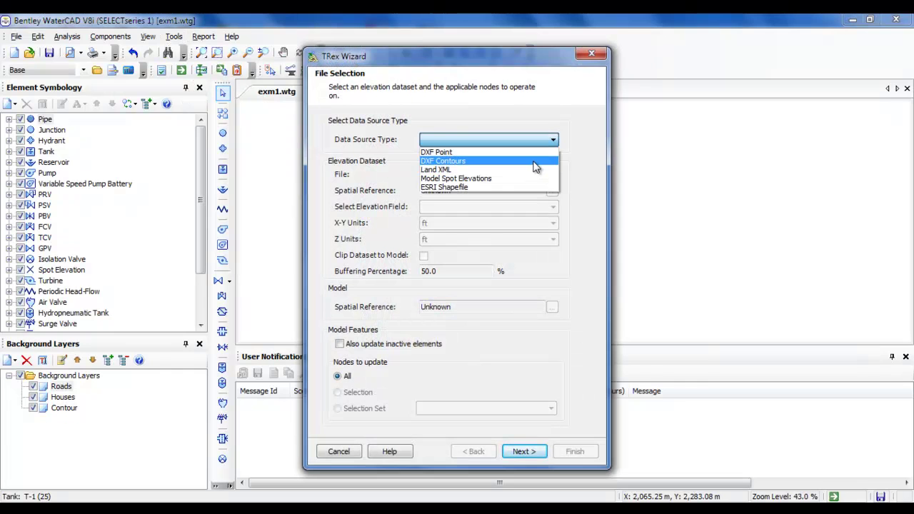
click(534, 162)
click(552, 175)
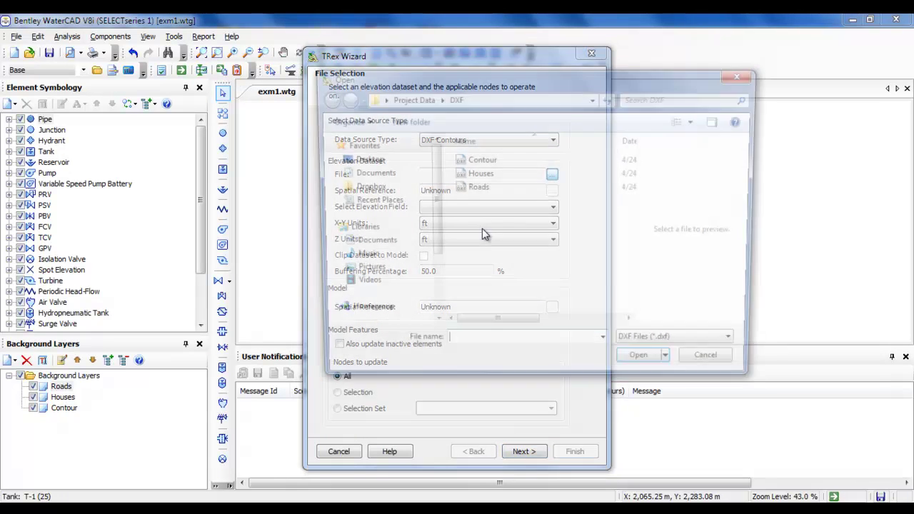
click(484, 160)
click(633, 371)
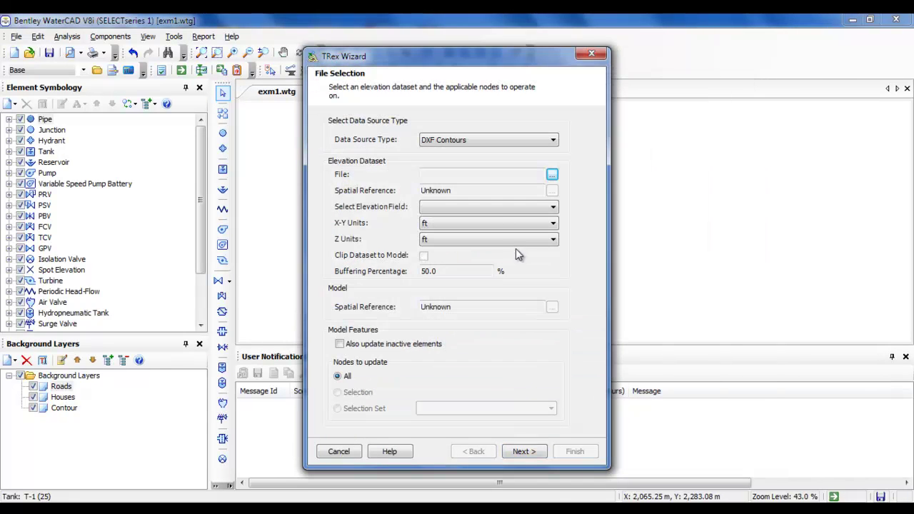
Use Elevation as the elevation field, set the X-Y and Z units to m, and compute the node elevations.
click(500, 208)
click(501, 228)
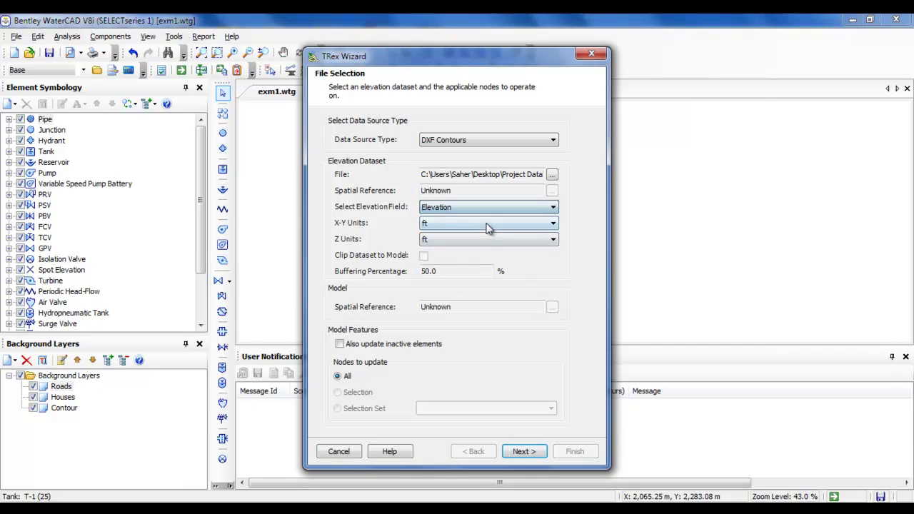
click(496, 223)
click(484, 279)
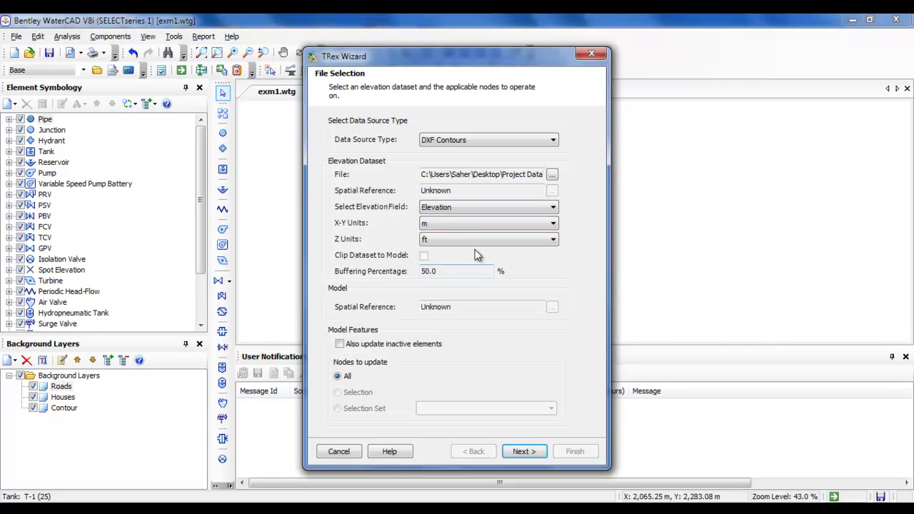
click(486, 239)
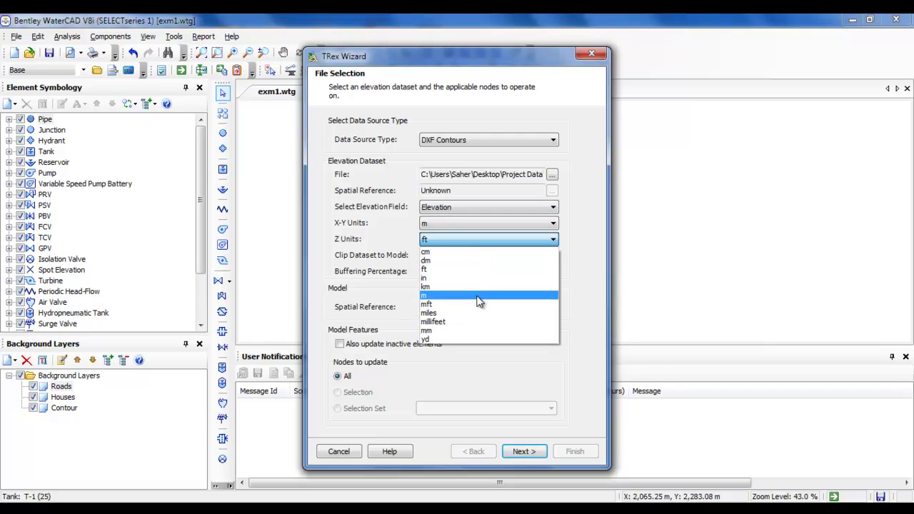
click(480, 295)
click(525, 451)
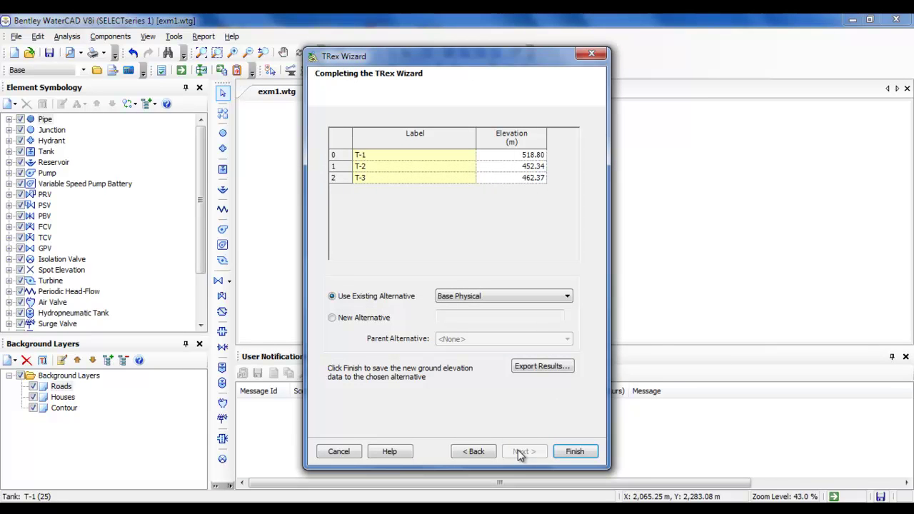
Review the computed elevations of tanks T-1 and T-3 and save the results to the Base Physical alternative.
drag(335, 49, 606, 61)
click(804, 168)
click(802, 168)
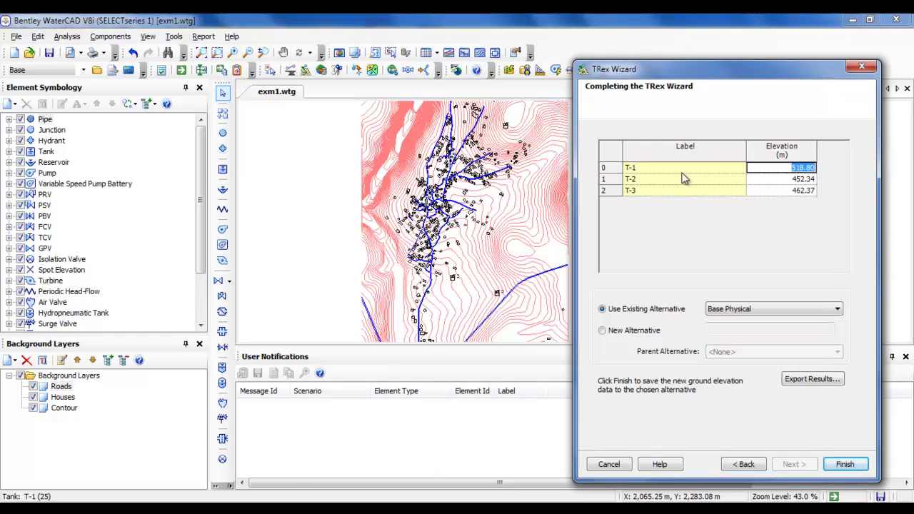
click(778, 192)
click(779, 194)
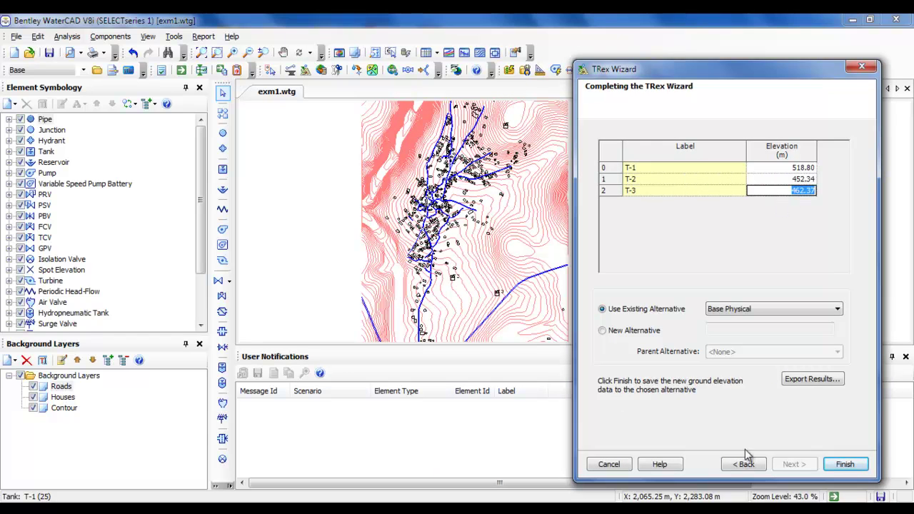
click(843, 465)
Inspect tank T-1 by the eastern hilltop, then select all tanks by element type and delete them.
scroll(523, 224, up, 5)
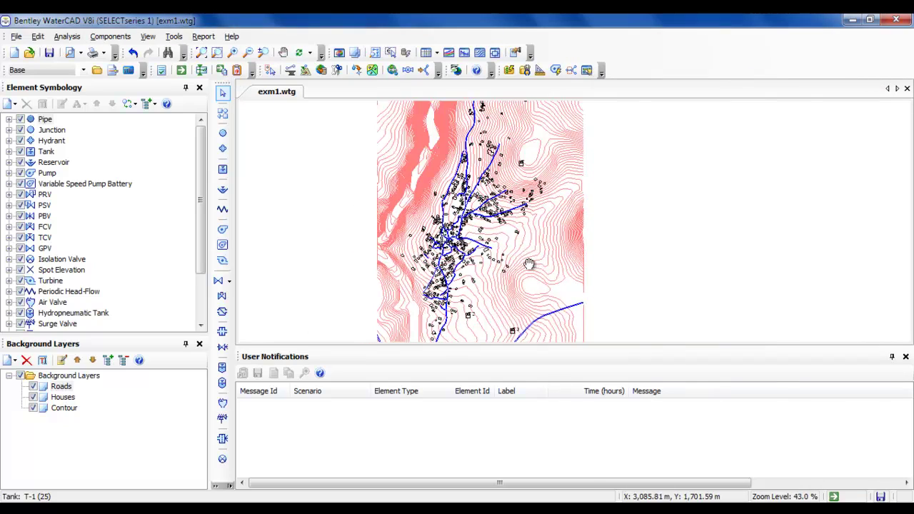
scroll(522, 223, up, 4)
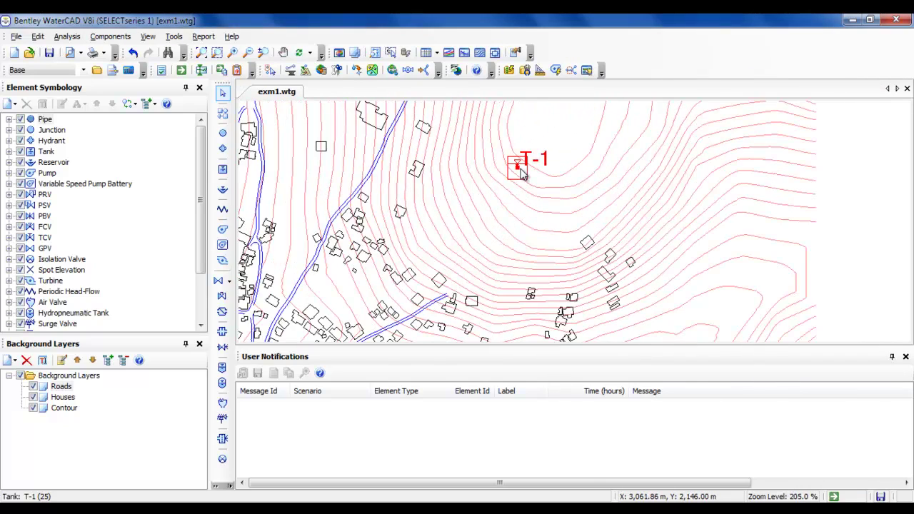
scroll(522, 175, down, 2)
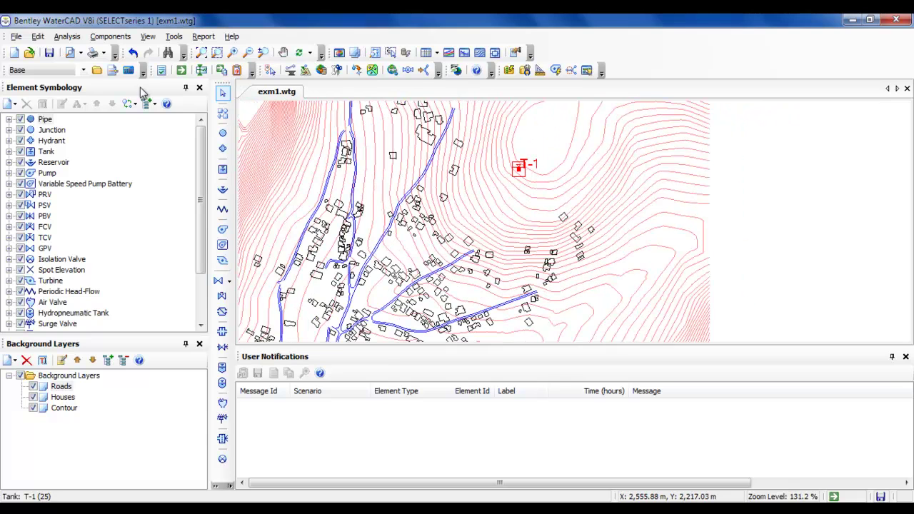
click(40, 37)
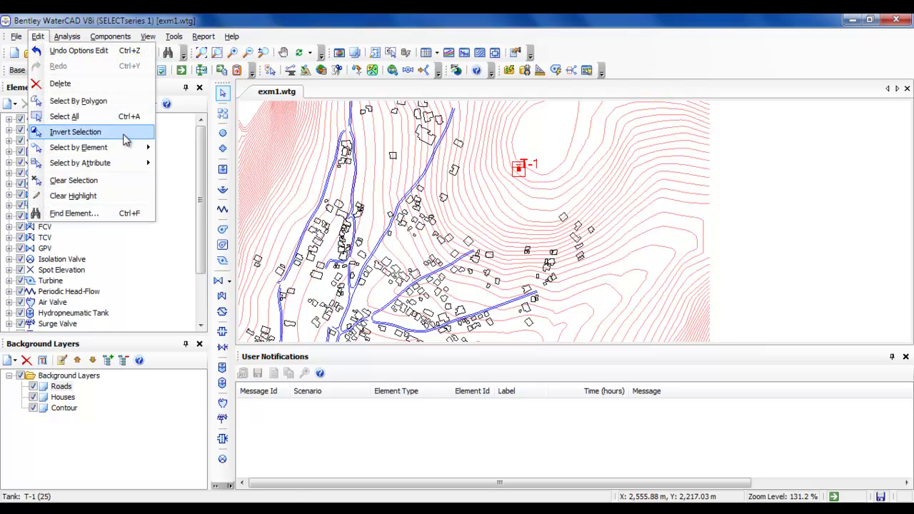
mouse_move(127, 147)
click(205, 185)
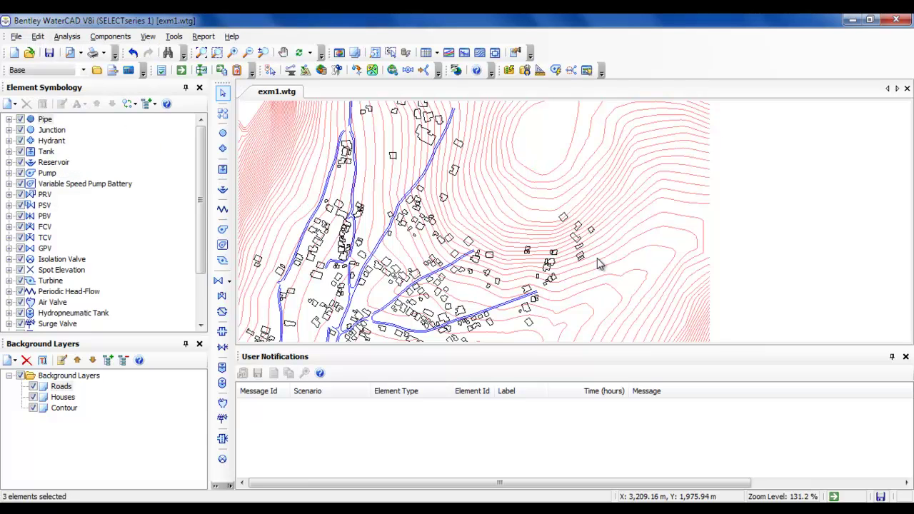
Examine the contours around the eastern hilltop in relation to the houses and roads of the northern village.
scroll(529, 206, down, 3)
scroll(528, 206, down, 1)
scroll(525, 243, up, 3)
scroll(509, 229, up, 3)
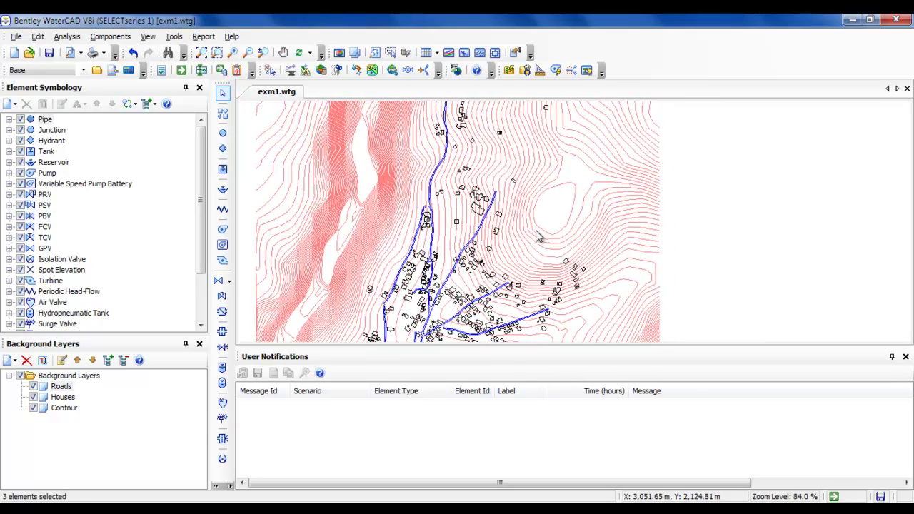
scroll(536, 249, down, 3)
scroll(538, 260, up, 2)
scroll(537, 268, down, 1)
scroll(510, 296, up, 2)
scroll(433, 205, down, 3)
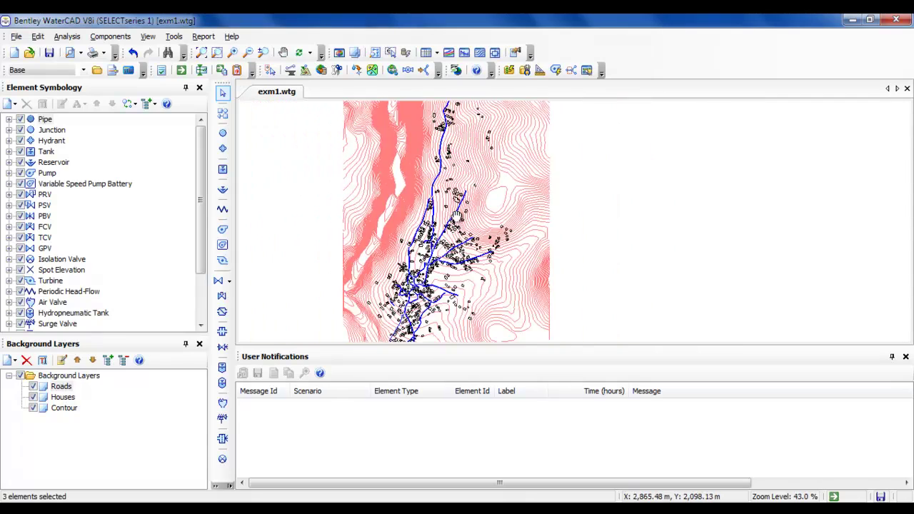
Examine the southern end of the map, especially the road junction below the village and the roads leading from it.
drag(434, 236, 431, 298)
scroll(538, 294, down, 1)
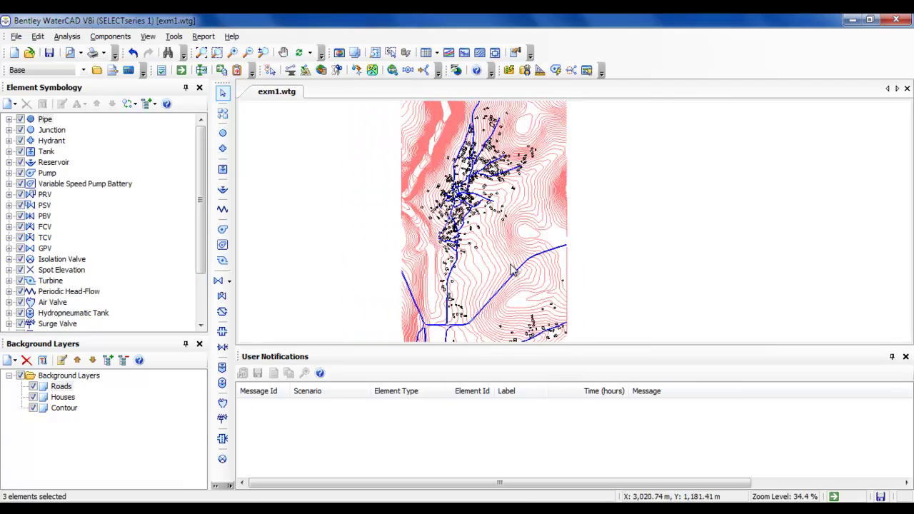
drag(541, 290, 530, 258)
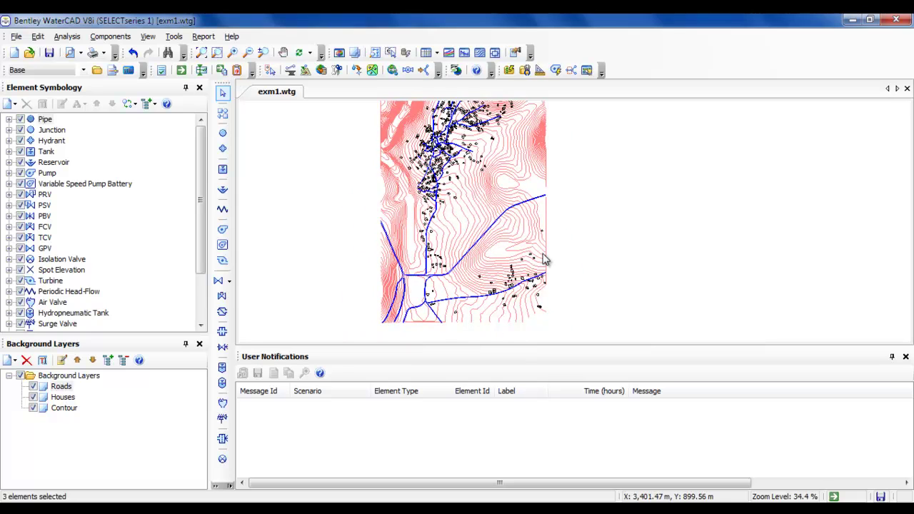
drag(461, 254, 418, 307)
scroll(429, 323, up, 5)
scroll(429, 313, up, 10)
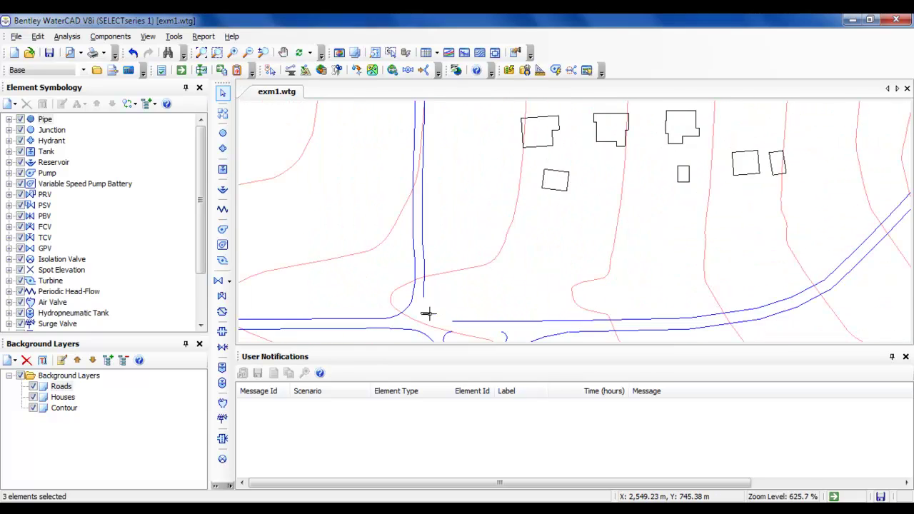
scroll(427, 310, down, 7)
scroll(427, 311, down, 3)
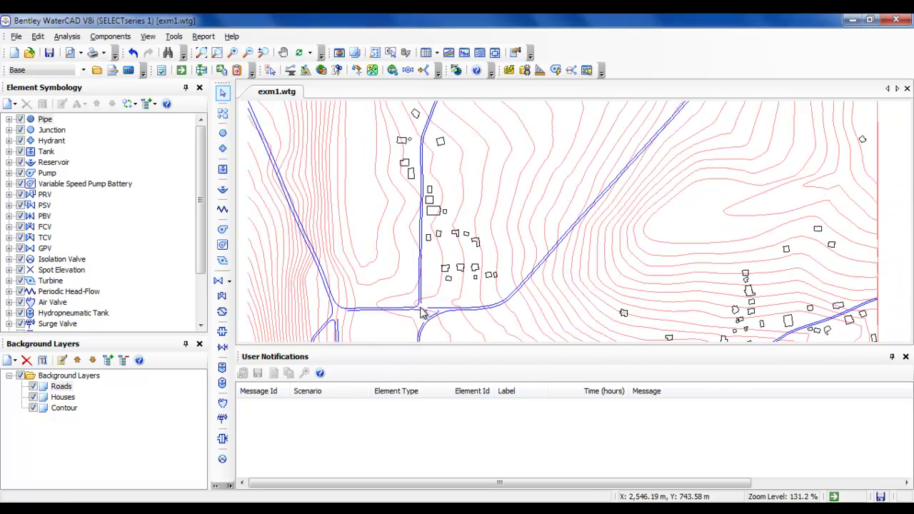
scroll(423, 312, down, 2)
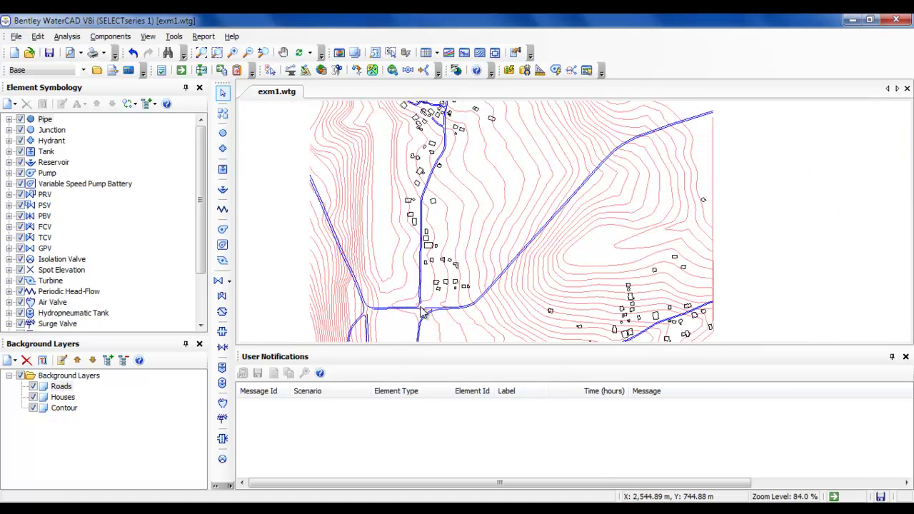
scroll(423, 313, down, 1)
drag(430, 175, 427, 310)
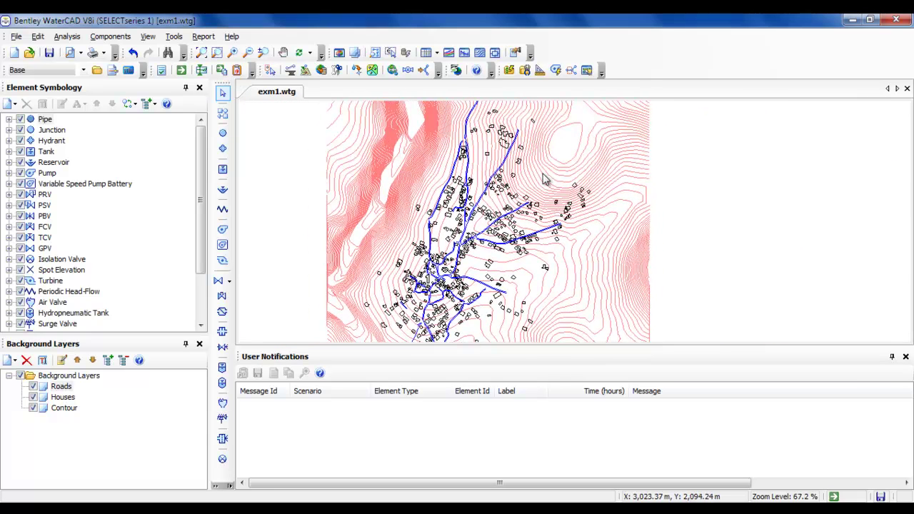
Examine the closed hilltop contour east of the village and the slope between it and the nearest houses.
scroll(543, 180, up, 2)
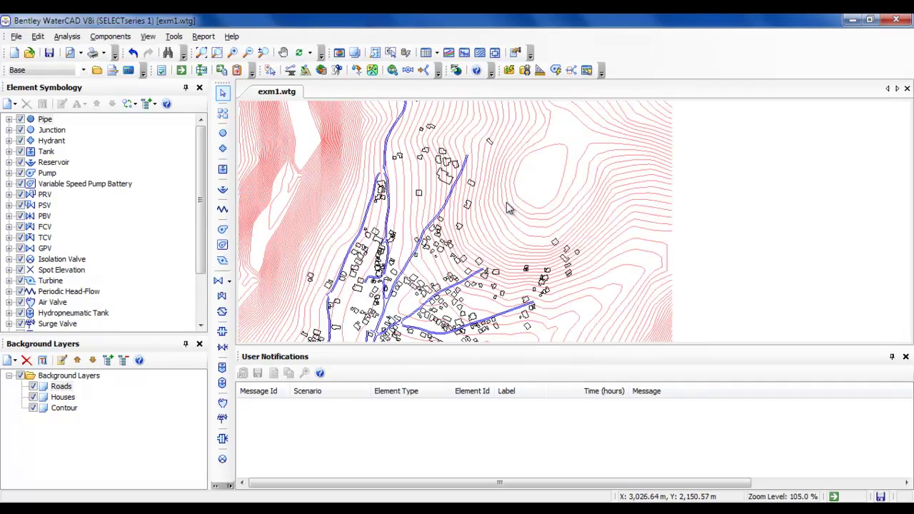
scroll(509, 207, down, 1)
scroll(511, 207, down, 2)
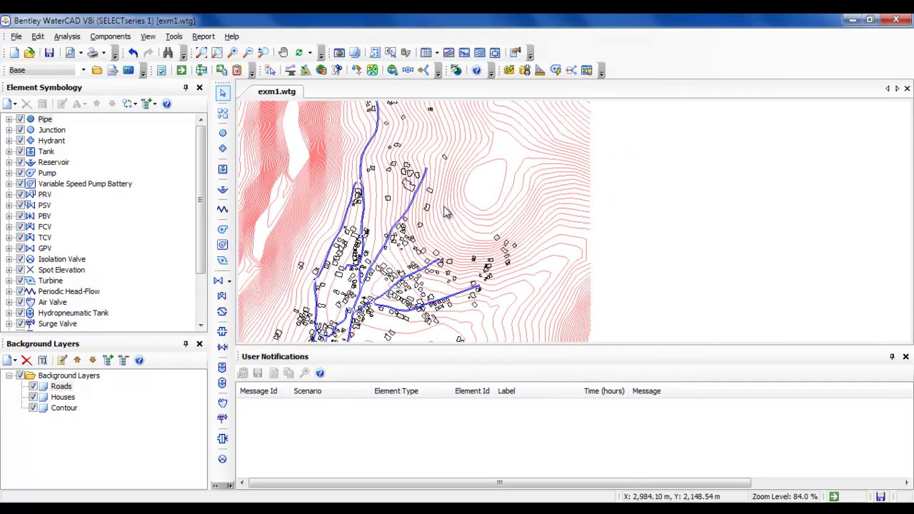
scroll(413, 250, up, 4)
scroll(411, 245, up, 2)
scroll(437, 230, down, 4)
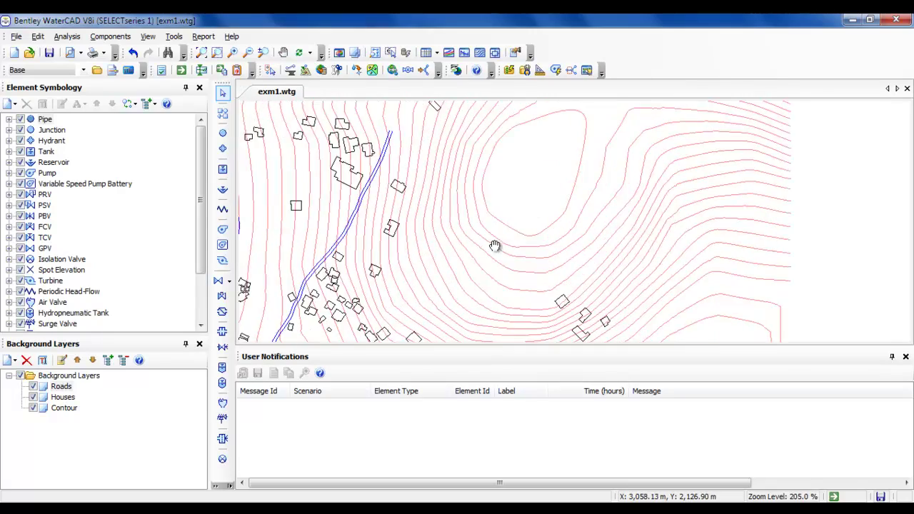
scroll(422, 222, down, 6)
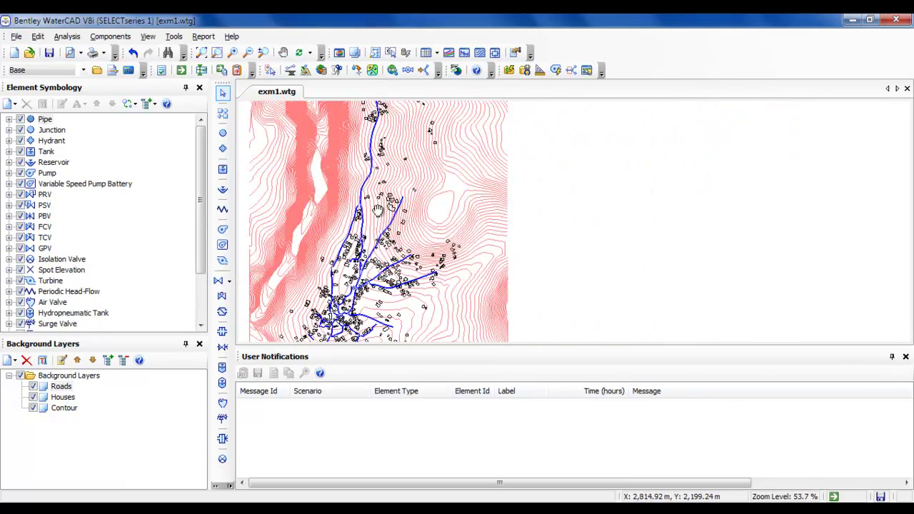
Examine the road branches and house clusters in the northern village between the western valley and the hilltop.
scroll(422, 227, up, 4)
scroll(458, 226, down, 1)
scroll(459, 226, up, 2)
scroll(459, 225, up, 2)
scroll(477, 227, down, 3)
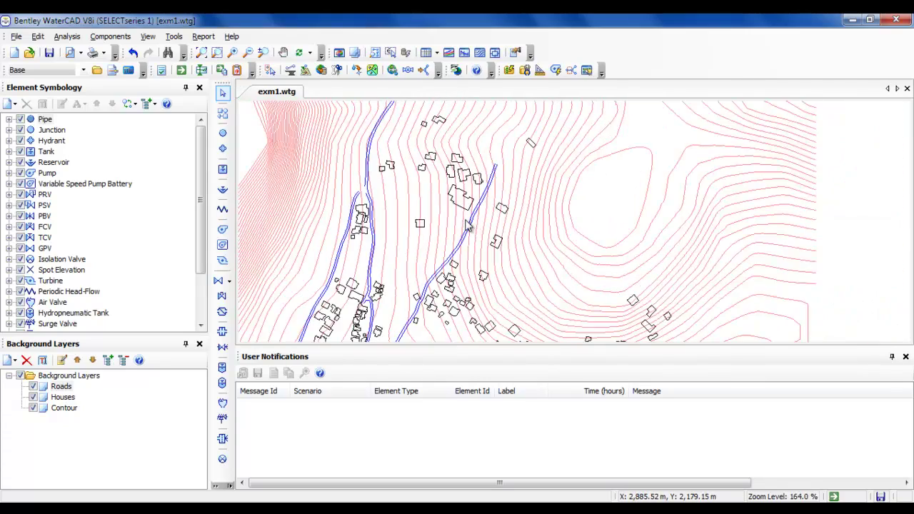
drag(443, 225, 451, 175)
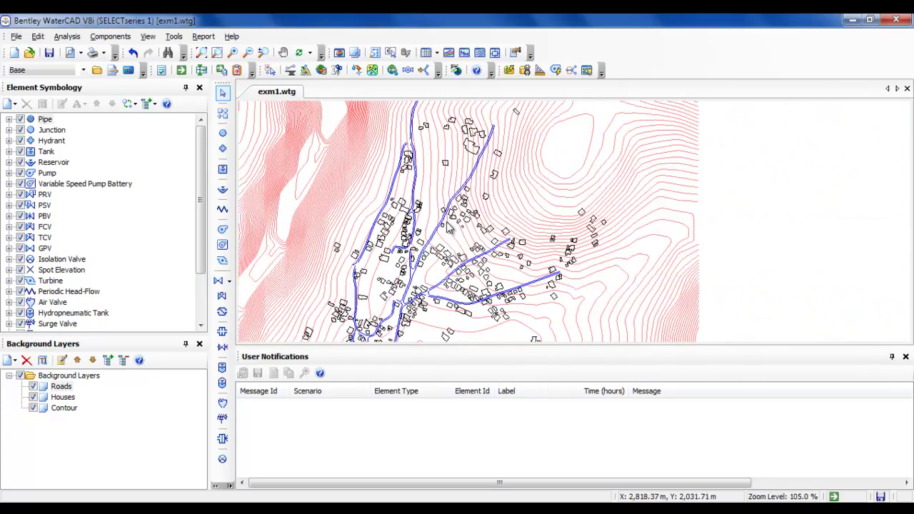
scroll(449, 227, down, 2)
scroll(448, 223, up, 1)
scroll(461, 228, down, 1)
scroll(484, 237, up, 2)
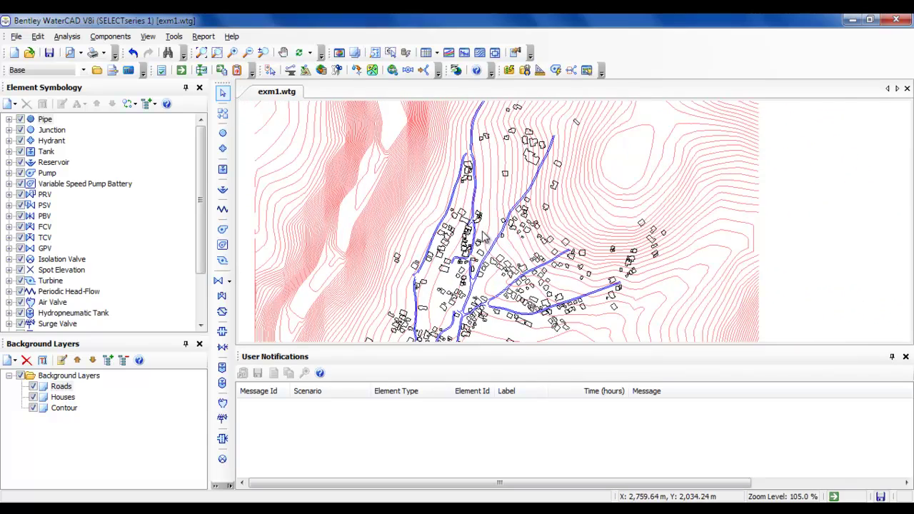
scroll(545, 201, up, 3)
scroll(551, 197, down, 3)
scroll(545, 178, up, 1)
scroll(532, 179, down, 2)
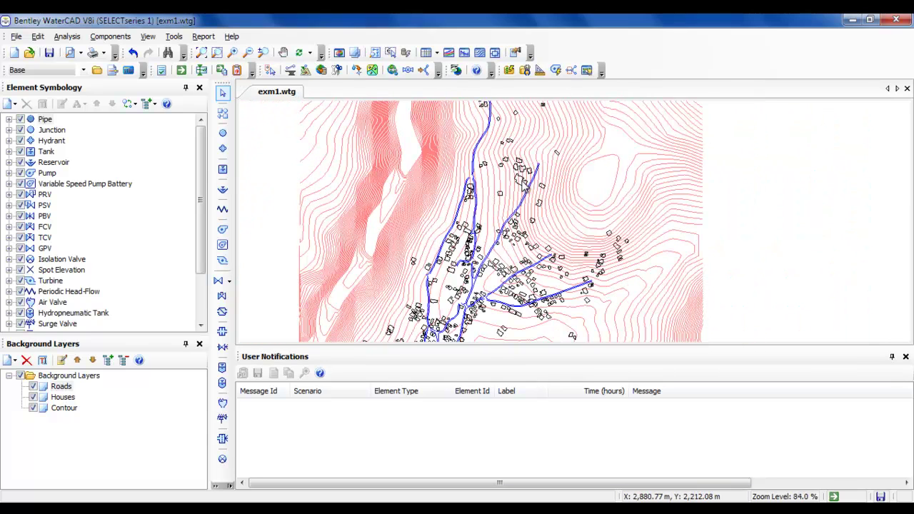